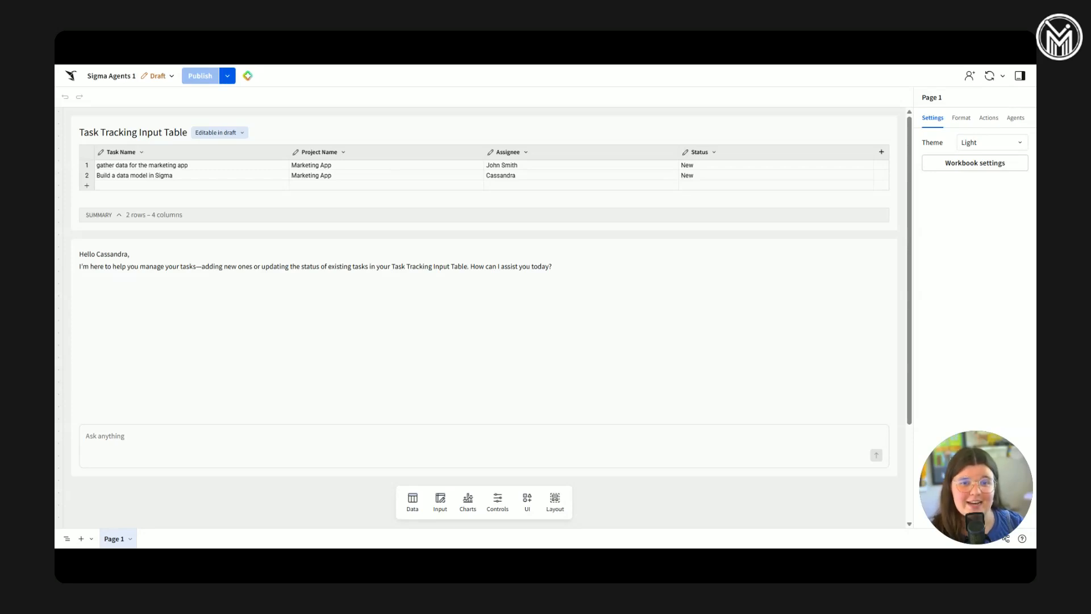
- Review the Task Tracking Agent's configuration, including its Add a Task and Update the Status actions and the value source options for Task Name
left_click(760, 290)
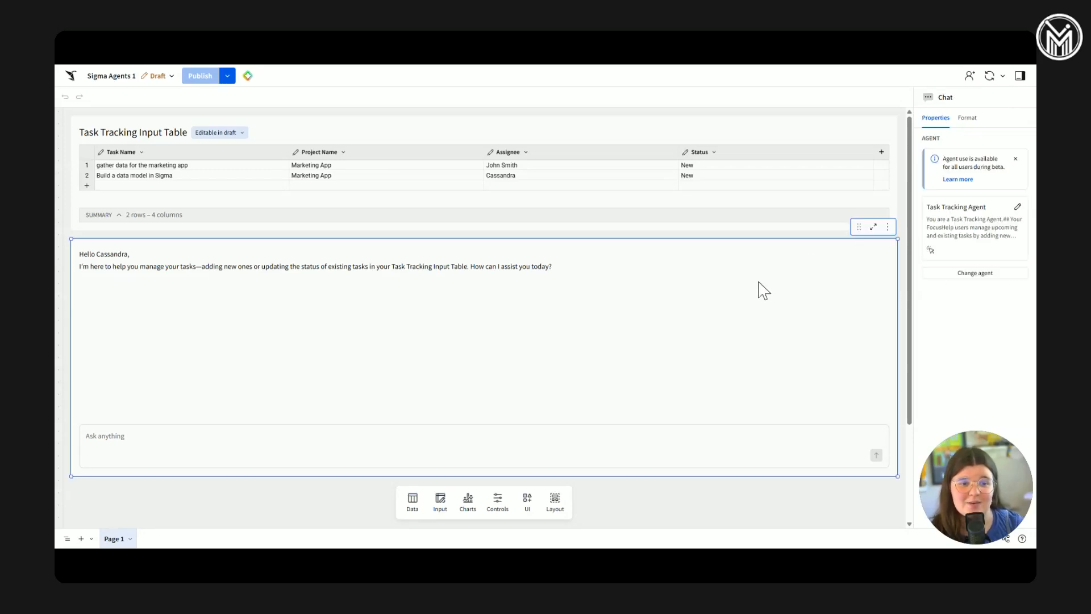
left_click(972, 214)
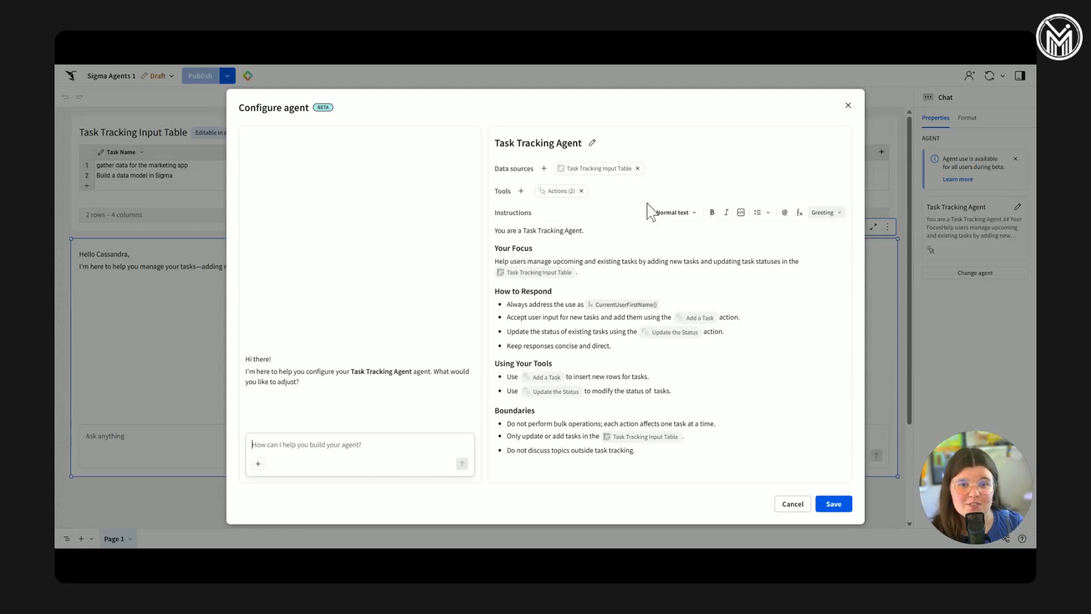
left_click(566, 194)
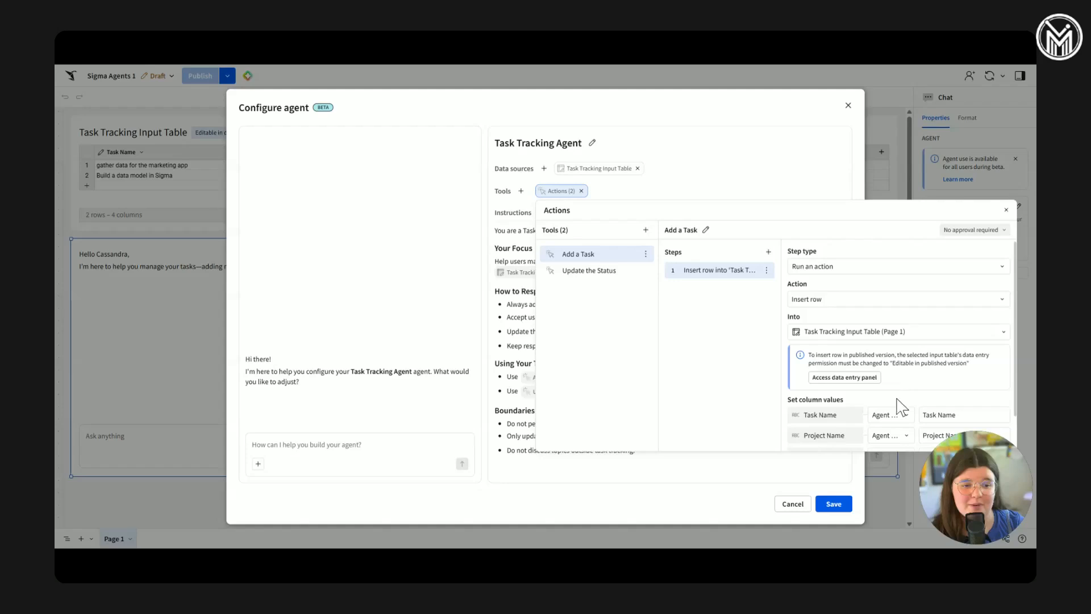
left_click(906, 415)
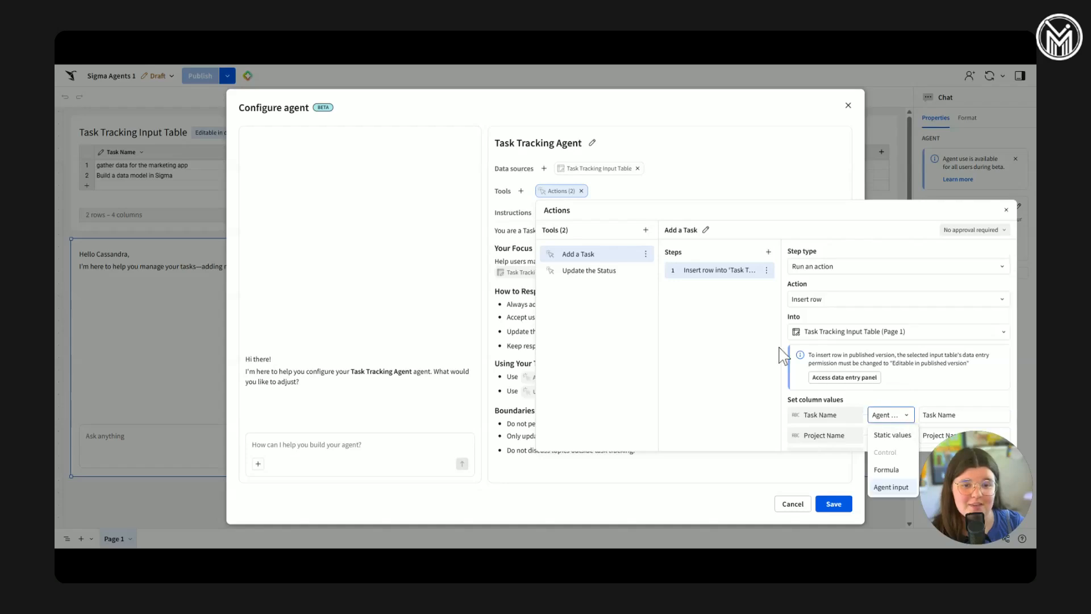
left_click(601, 272)
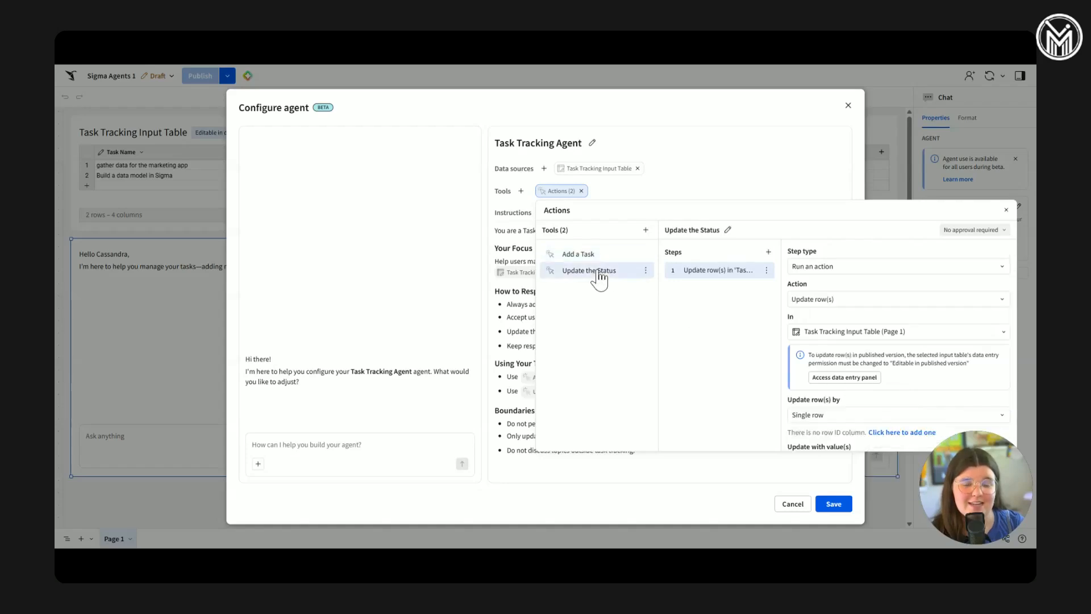
left_click(630, 191)
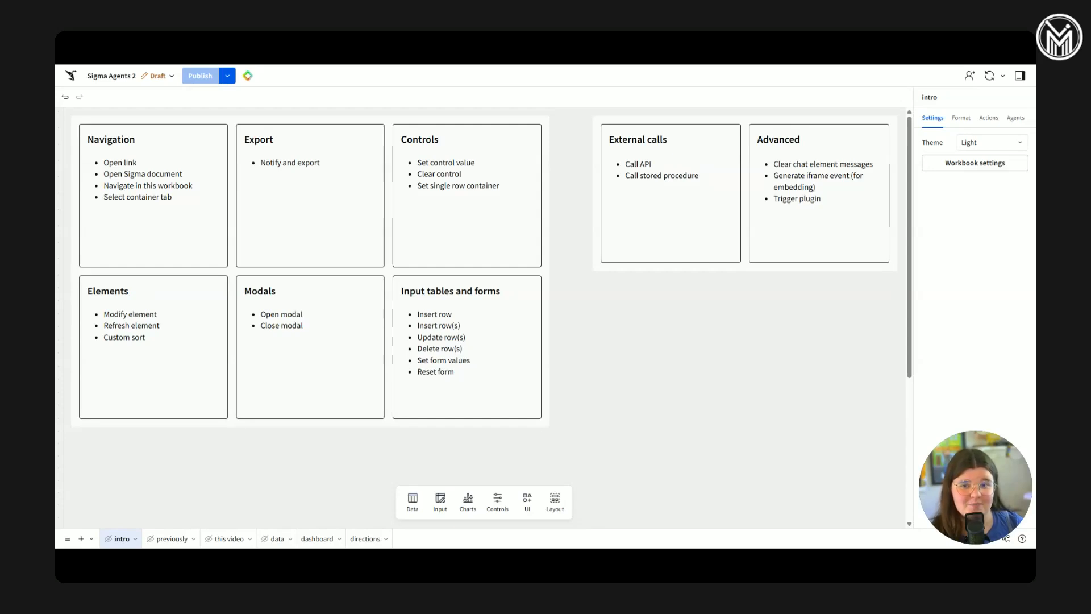
- Look through the workbook's previously, this video, data, dashboard and directions pages
left_click(176, 539)
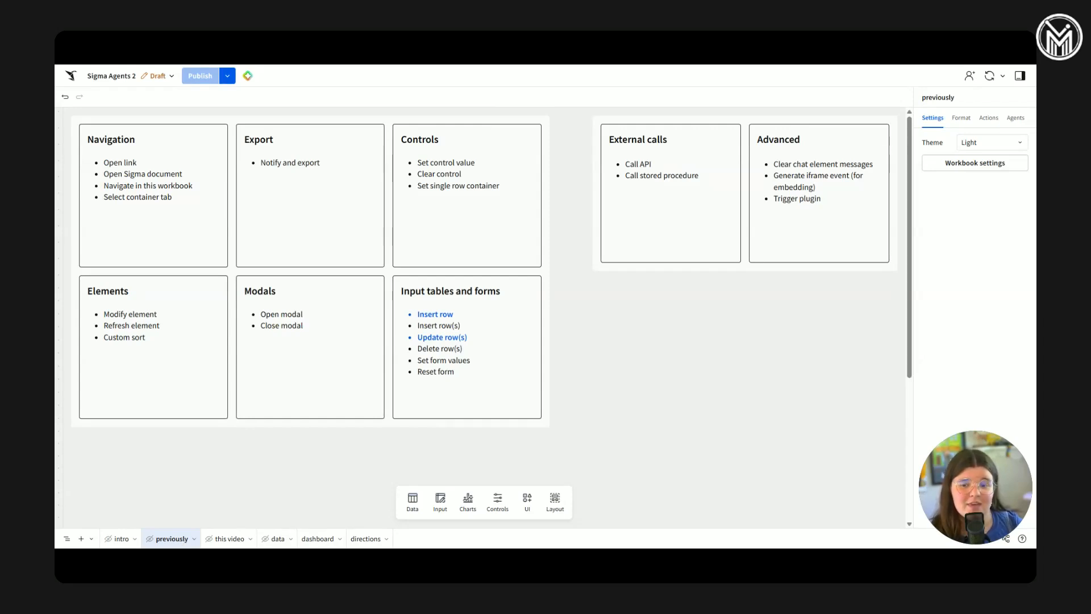
left_click(222, 538)
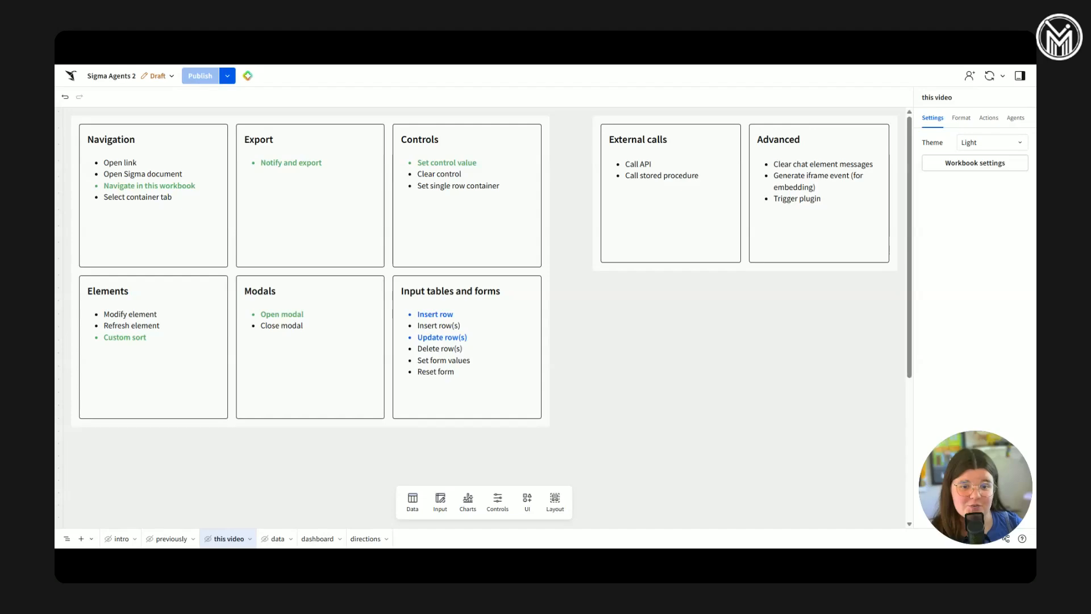
left_click(278, 538)
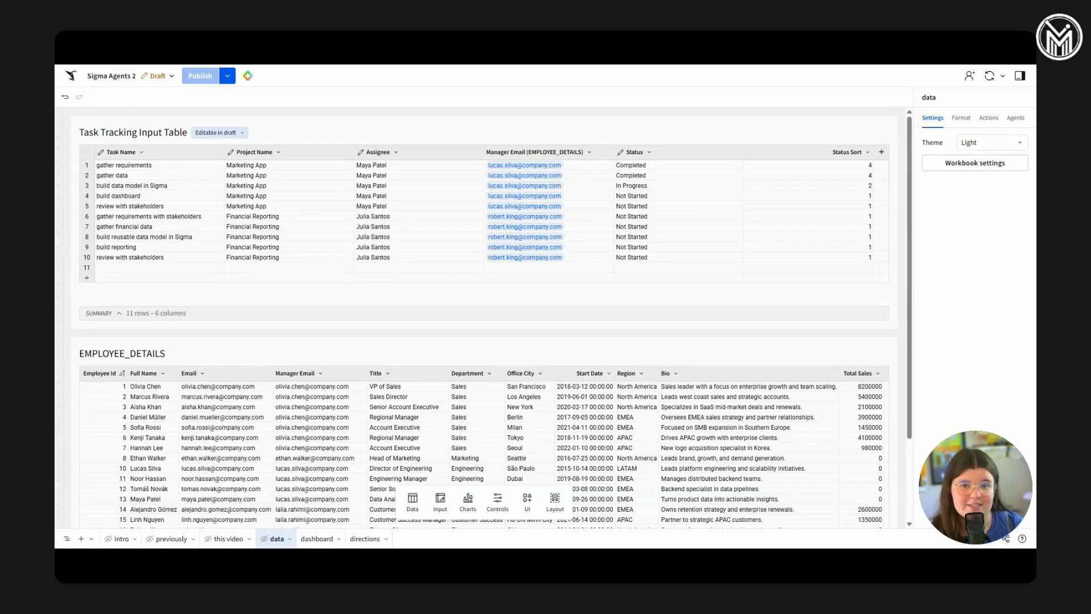
left_click(316, 539)
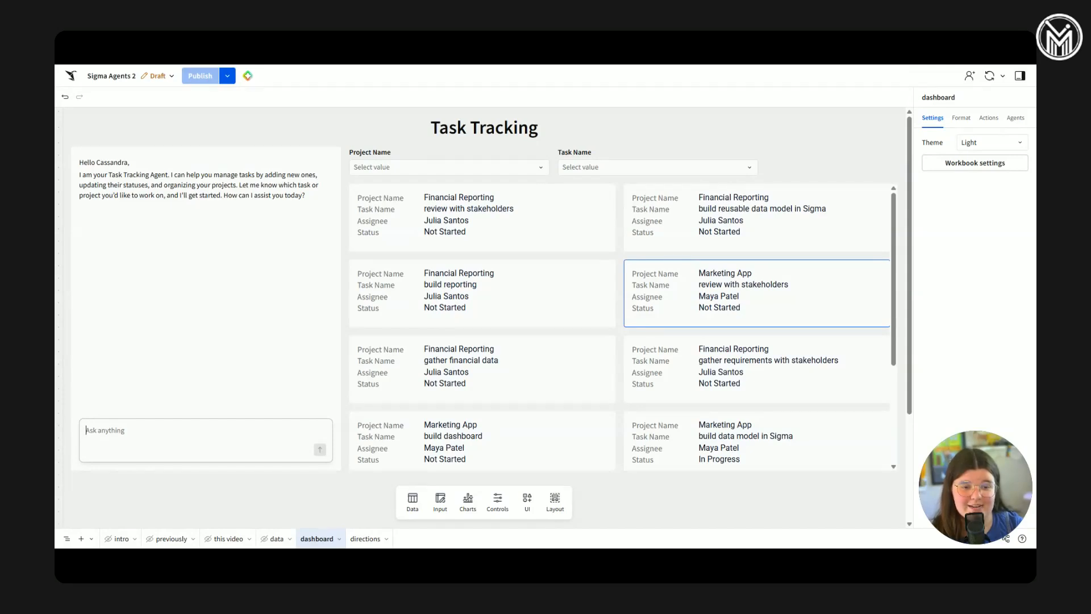
left_click(363, 539)
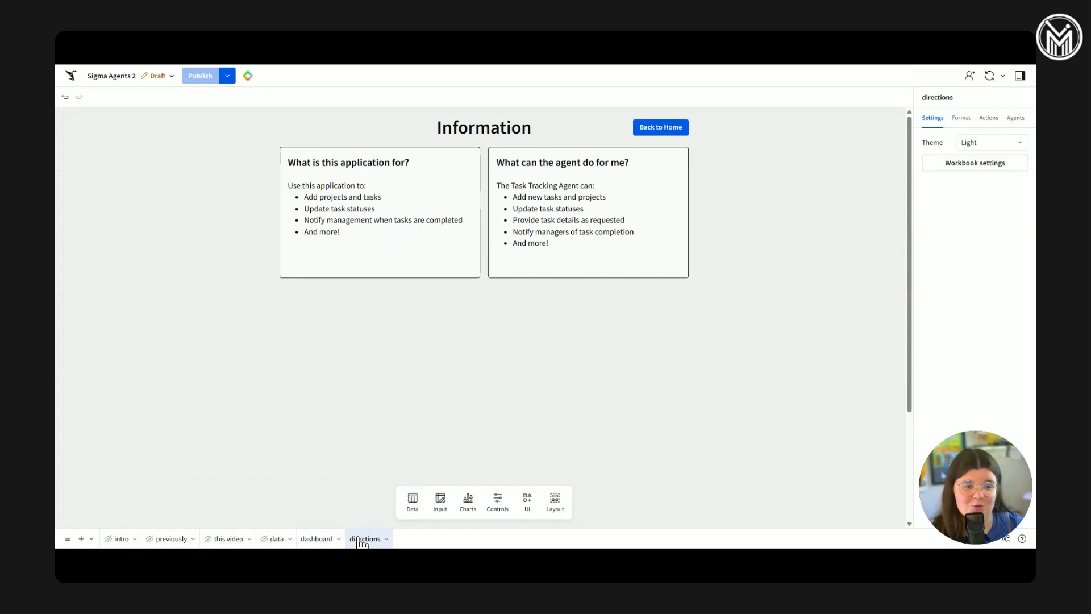
- Open the configuration of the dashboard's Task Tracking Agent and examine the action type and destination of its Navigate to directions tool
left_click(317, 539)
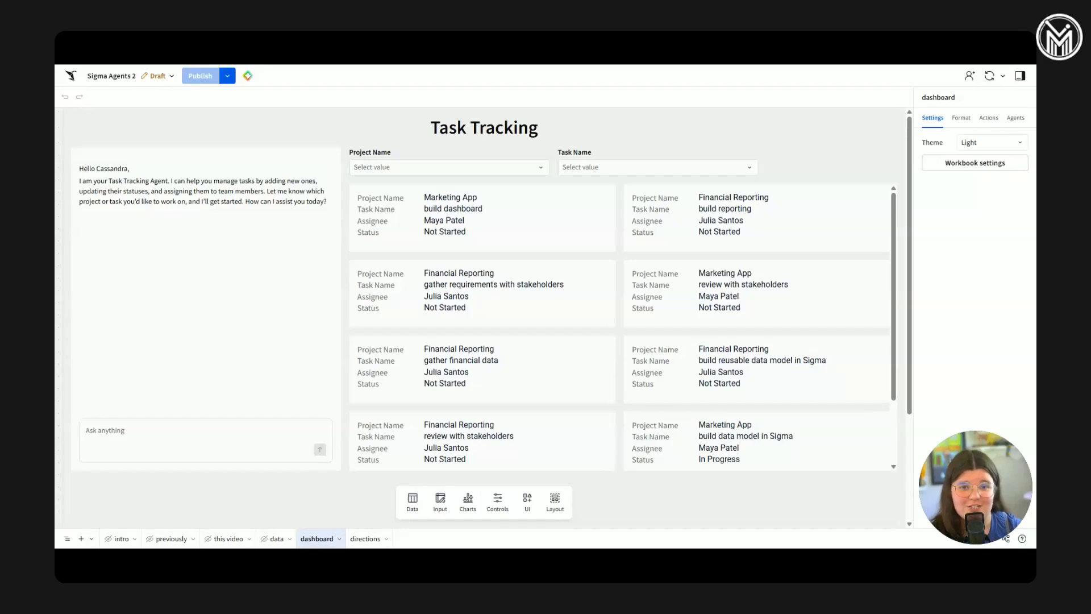
left_click(285, 386)
left_click(988, 237)
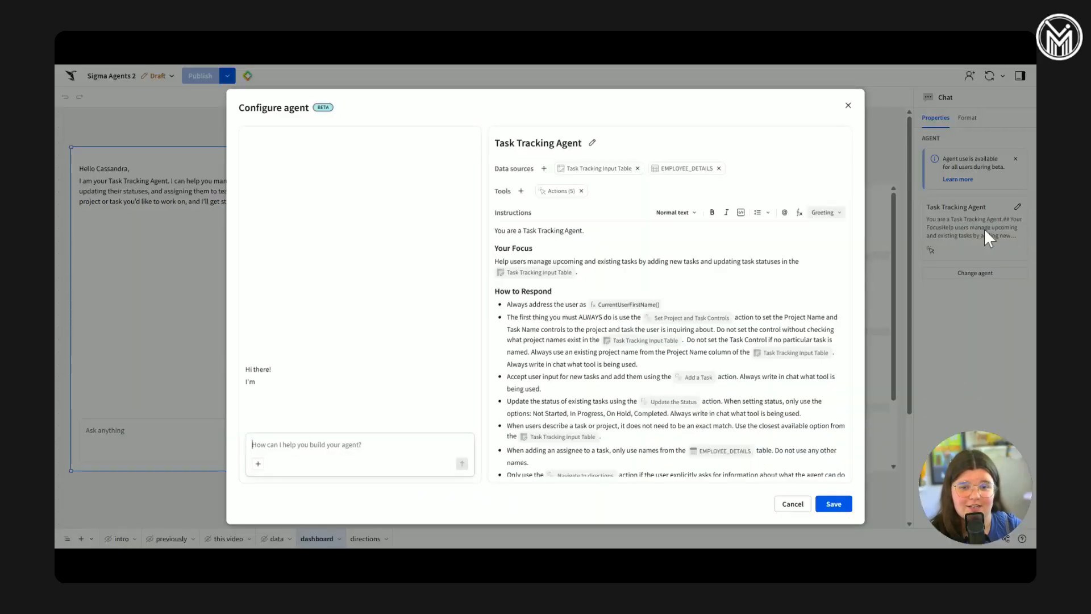
left_click(562, 192)
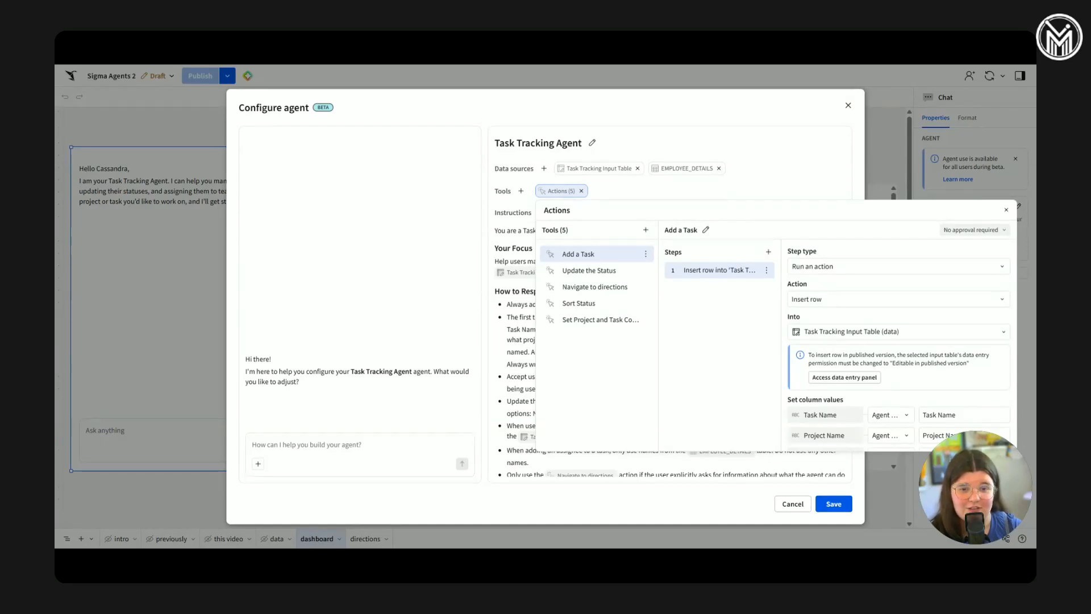
left_click(606, 288)
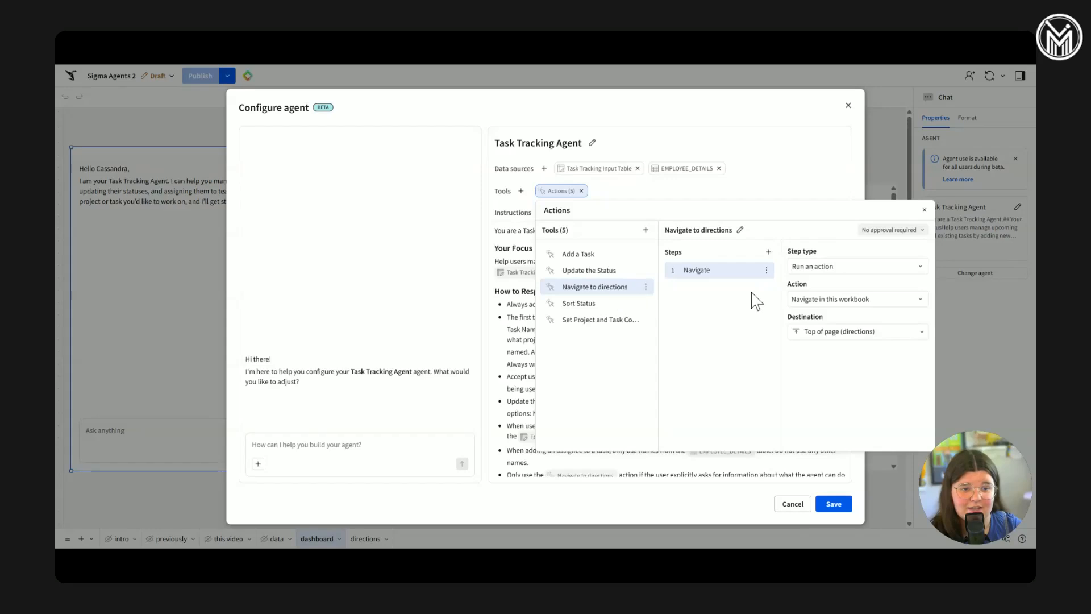
left_click(856, 299)
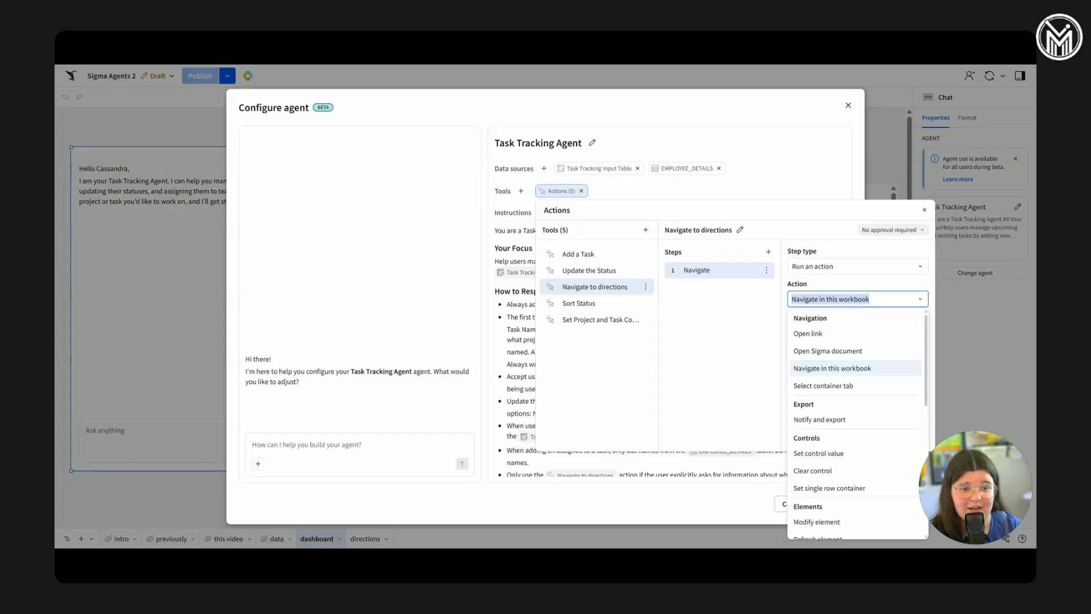
left_click(832, 368)
left_click(822, 333)
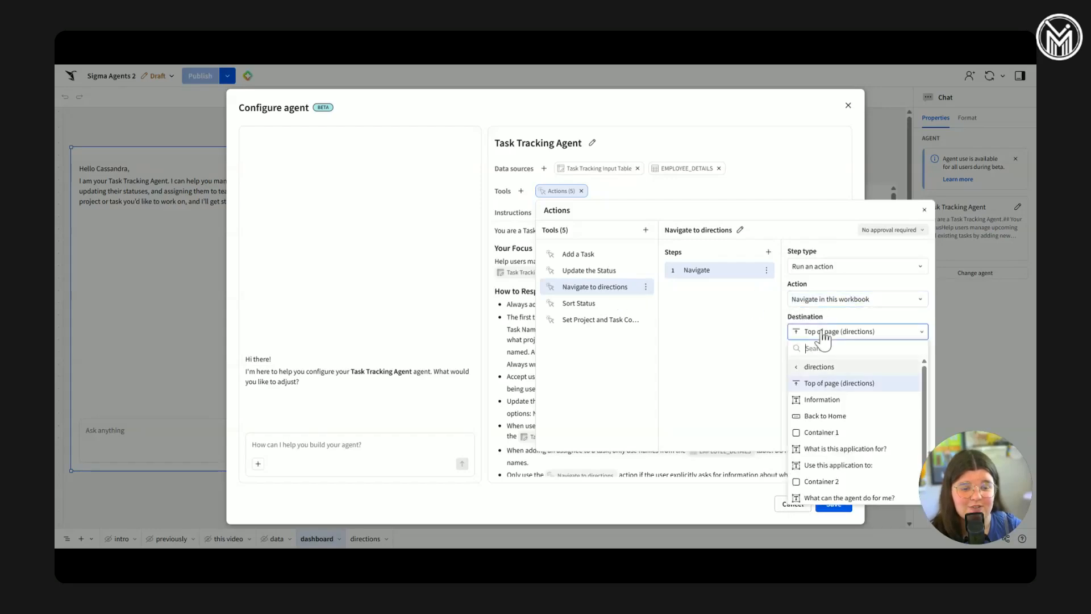
left_click(763, 325)
- Examine the Sort Status tool's custom sort action, target element and sort column settings
left_click(609, 304)
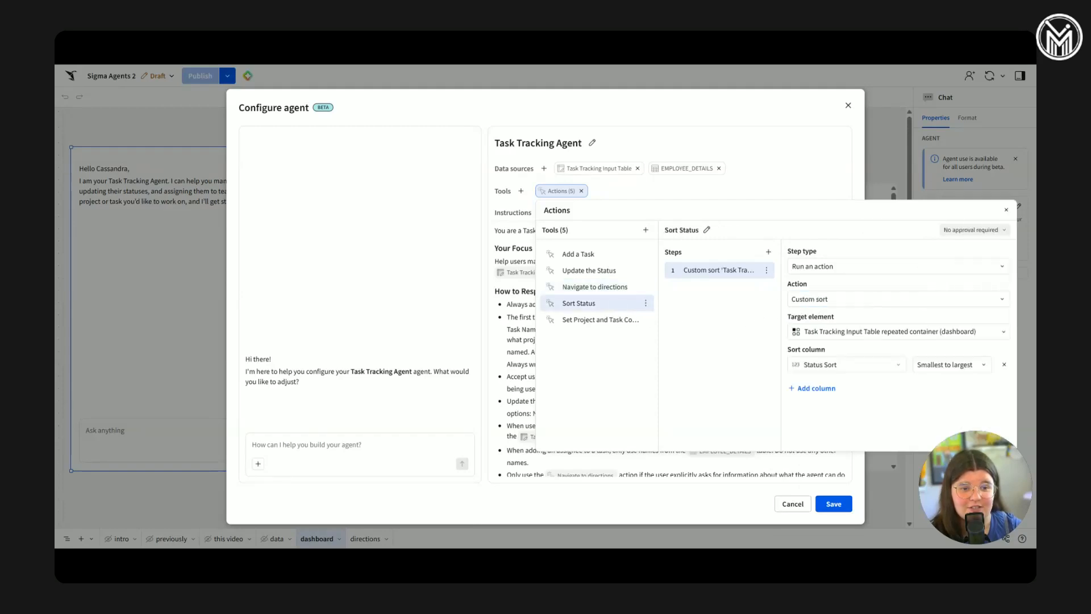
left_click(806, 299)
left_click(762, 307)
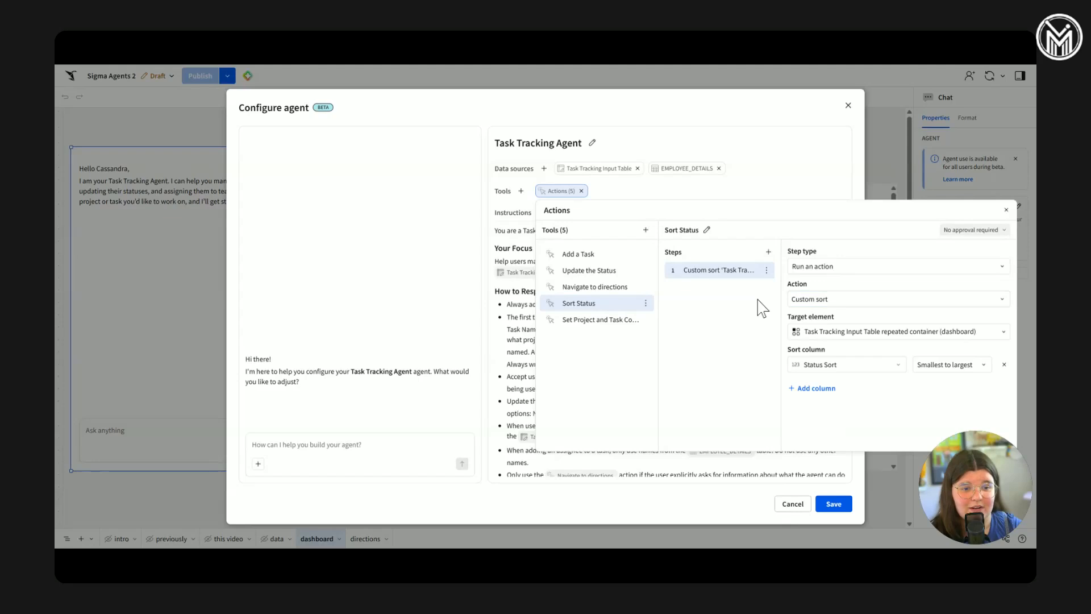
left_click(820, 336)
left_click(744, 340)
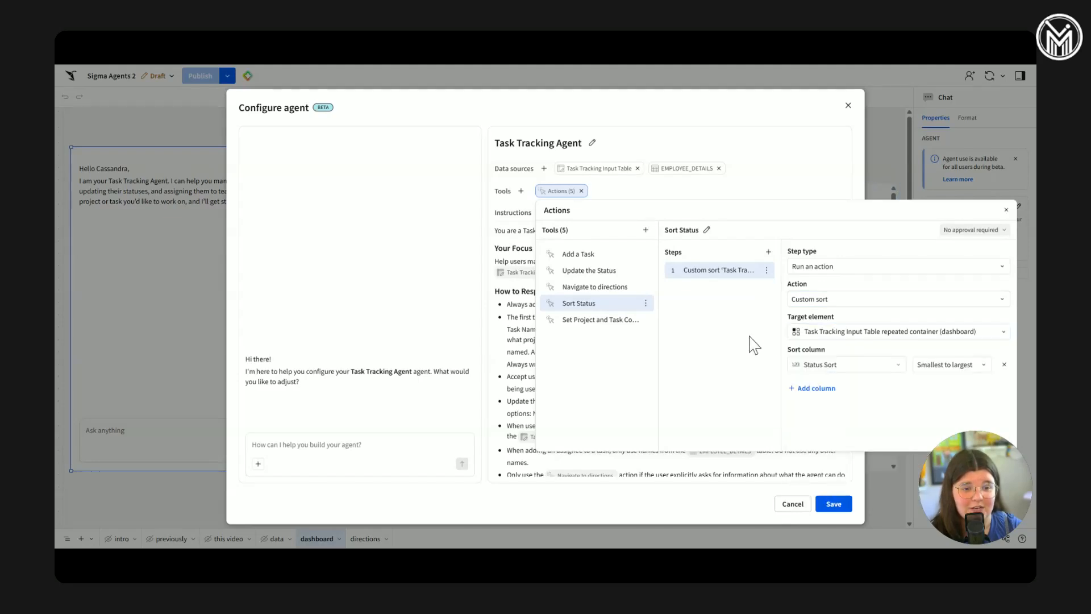
left_click(842, 367)
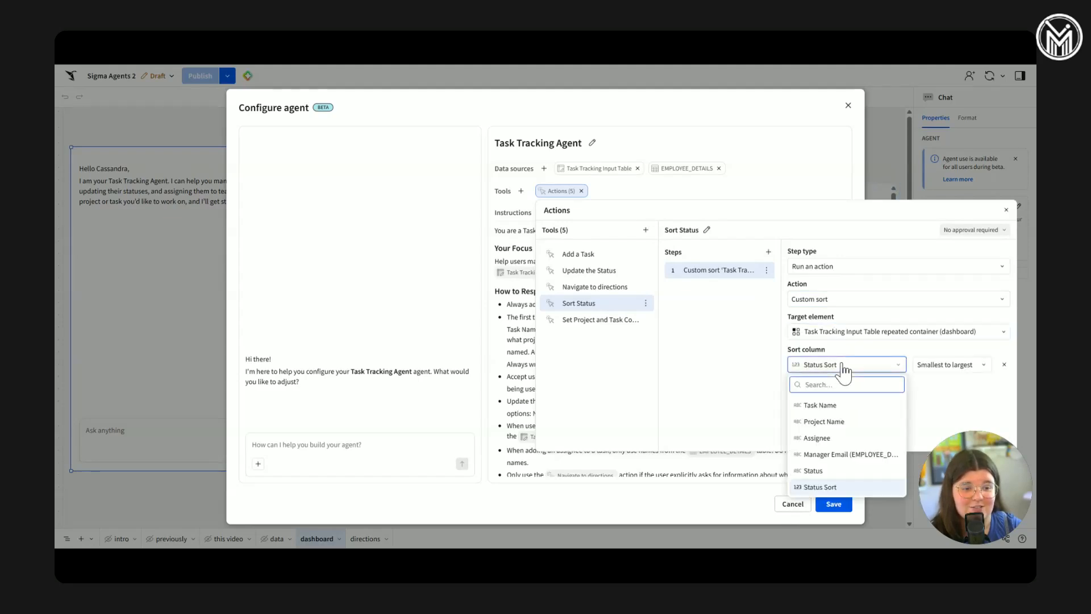
left_click(761, 348)
- Examine how the Set Project and Task Controls tool sets the Project Name control's value
left_click(597, 322)
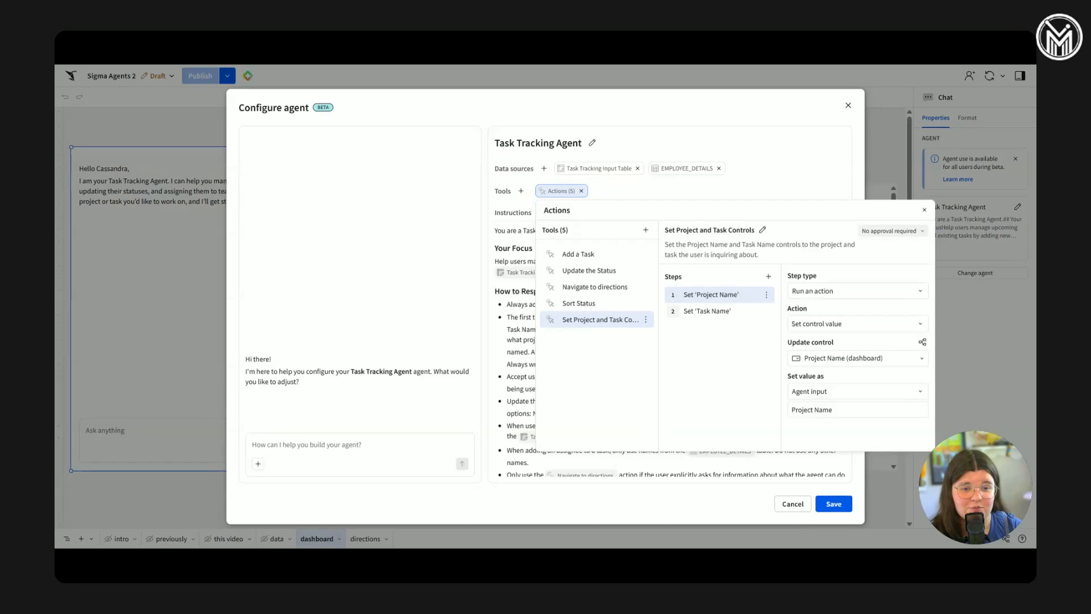
left_click(835, 391)
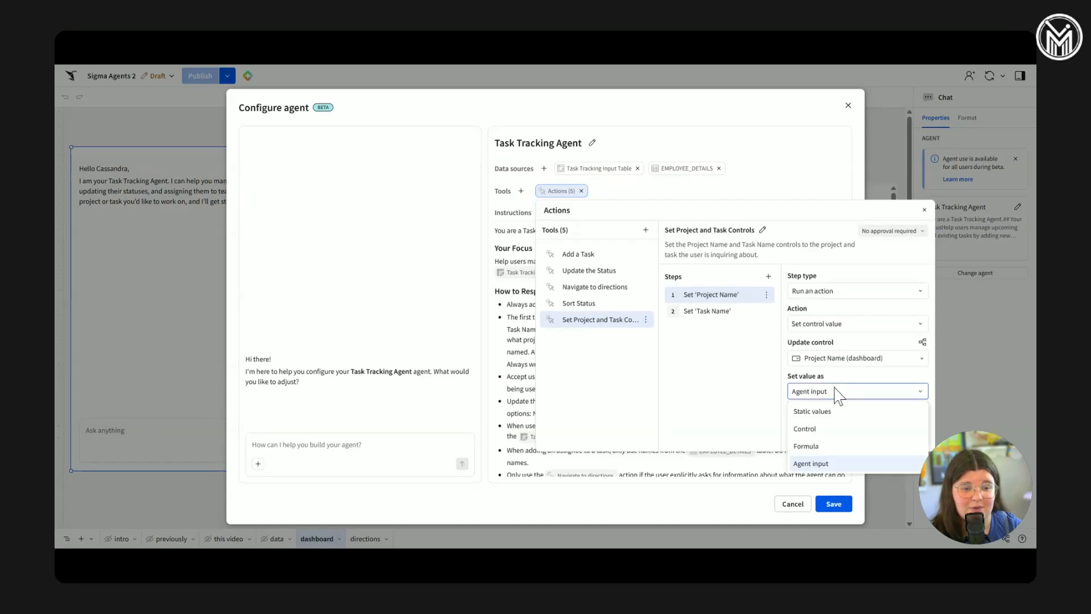
left_click(743, 377)
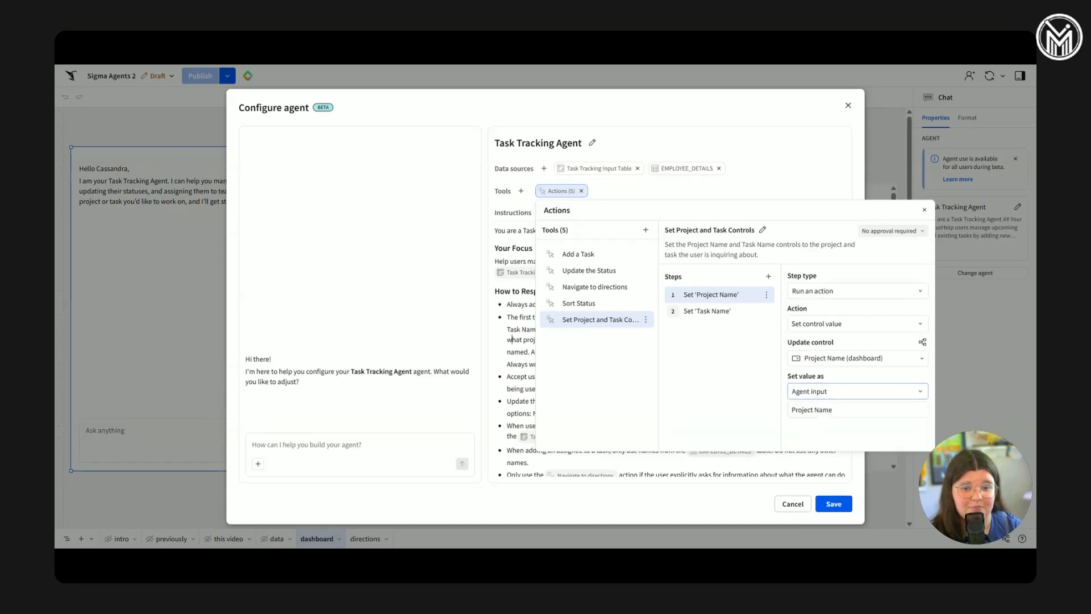
- Highlight and read the How to Respond instruction covering the Set Project and Task Controls action
left_click(512, 339)
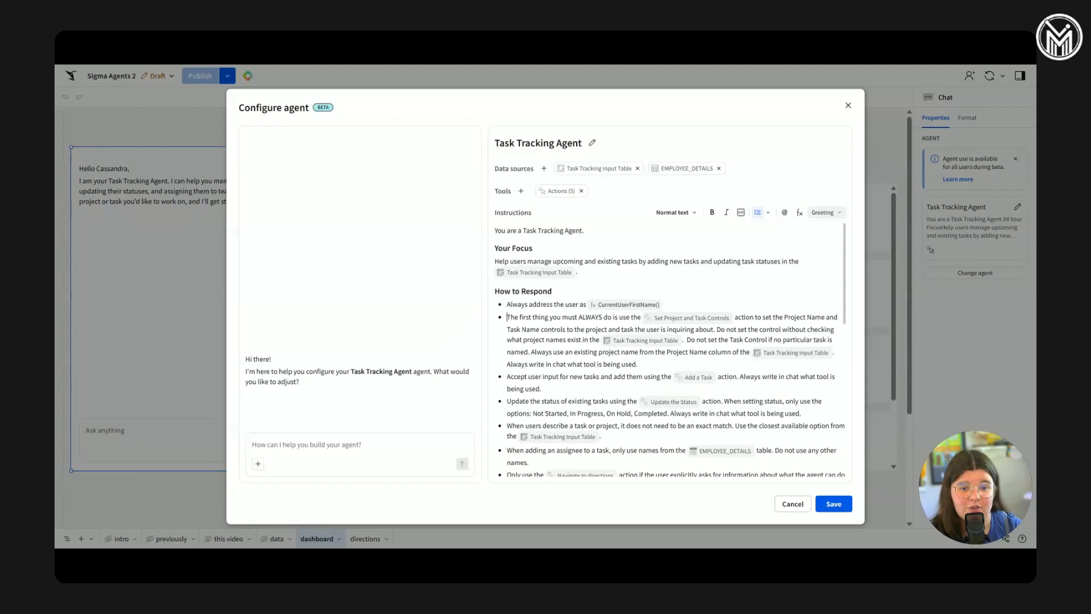
key("shift+Down")
key("shift+Down")
key("shift+Down")
key("shift+Down")
key("shift+Down")
key("shift+Down")
key("shift+Up")
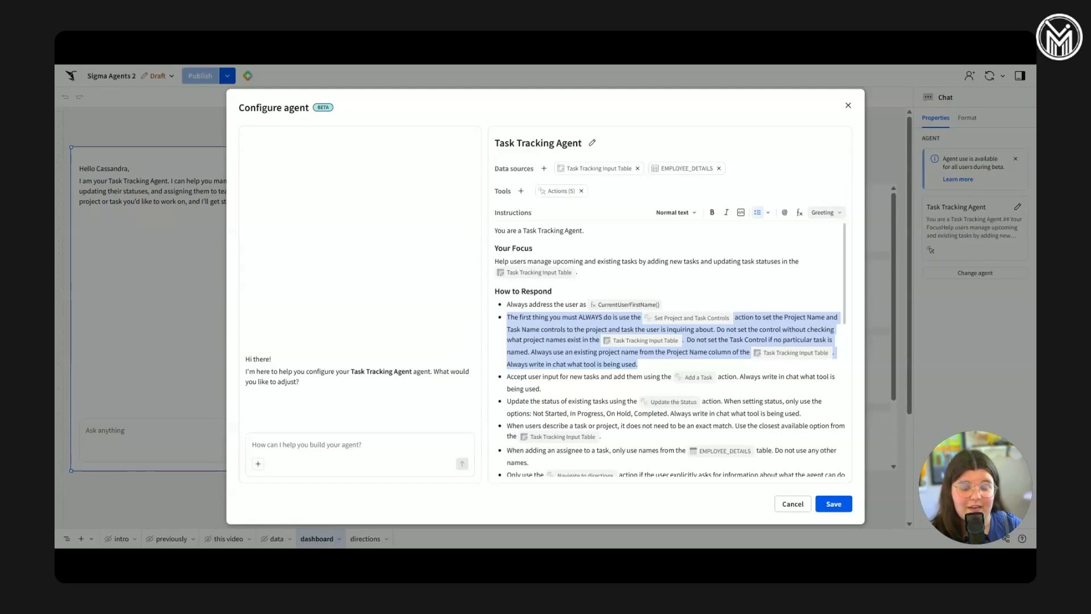
left_click(686, 341)
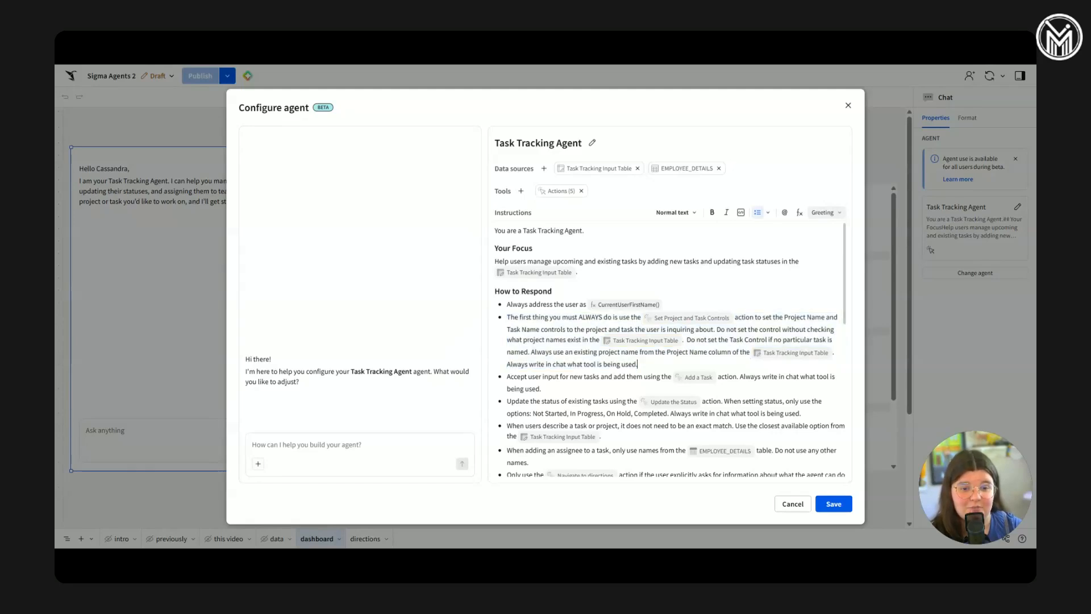
- Read the instructions on the Task Control, Navigate to directions and Sort Status, and save the agent configuration
left_click_drag(687, 340, 528, 352)
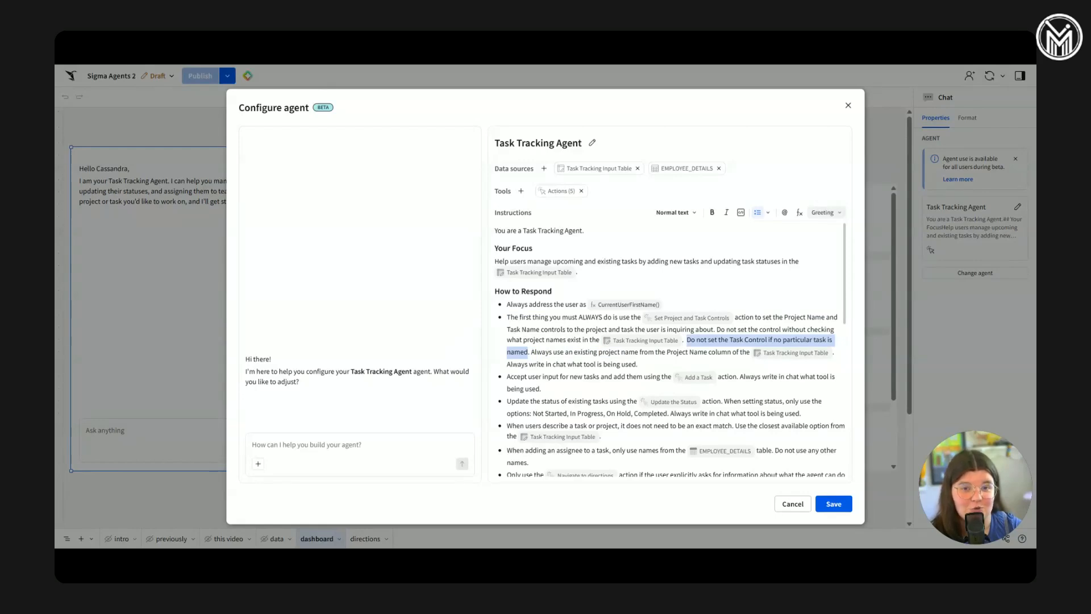
scroll(670, 348, "down", 5)
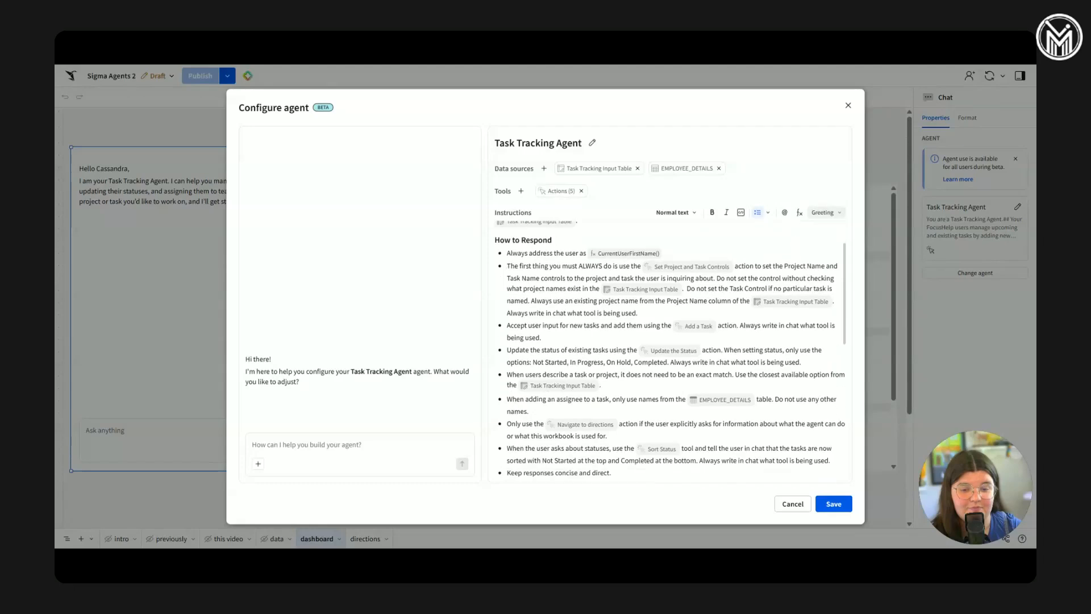
left_click_drag(507, 321, 830, 358)
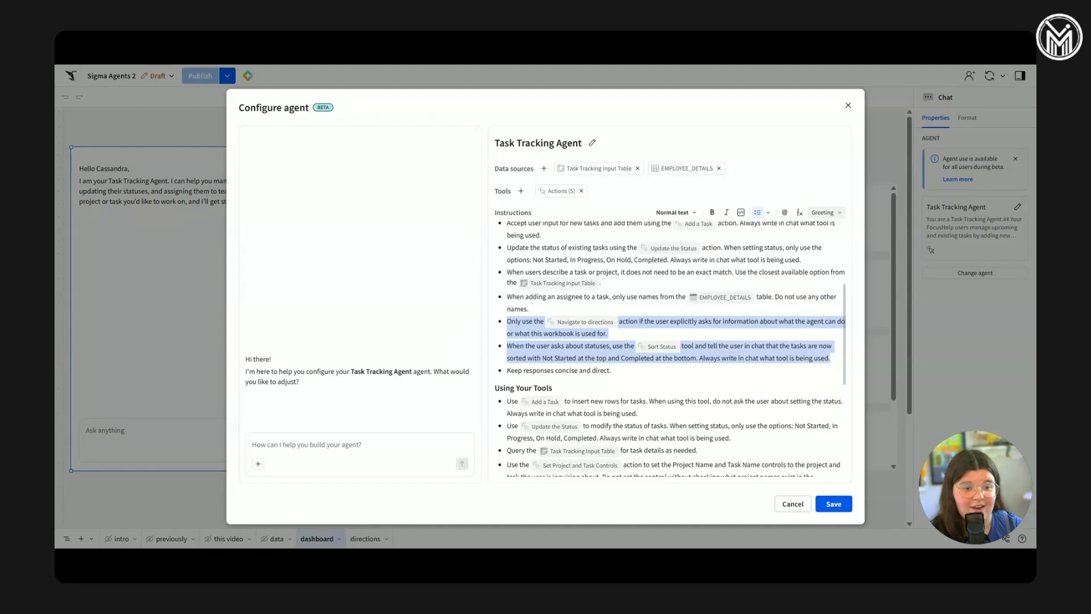
left_click(832, 505)
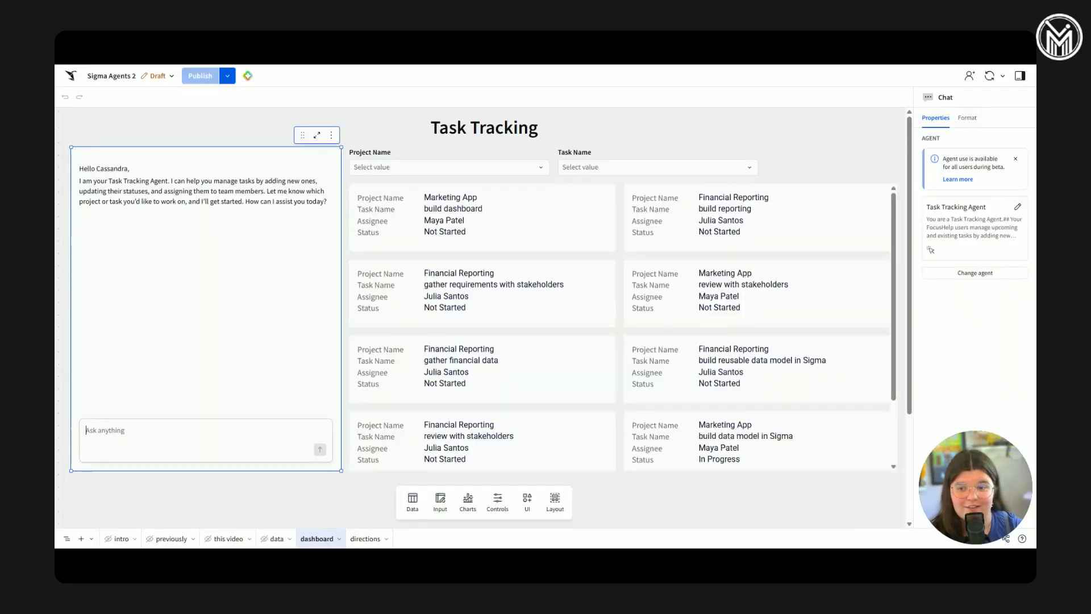
- Ask the Task Tracking Agent in the dashboard chat "what can this agent do"
type("wha")
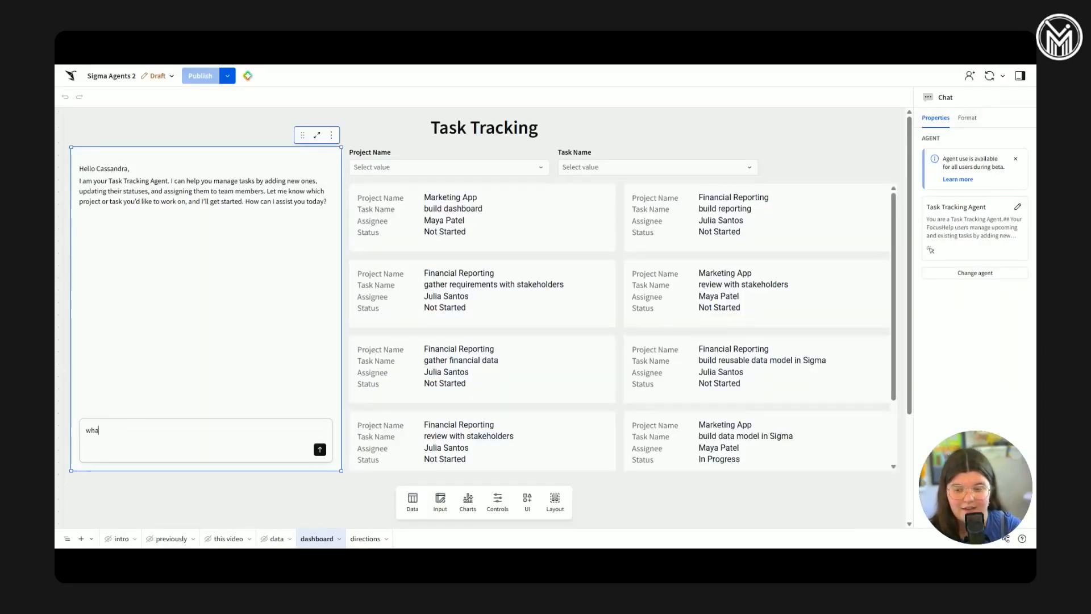
type("t can this agent do")
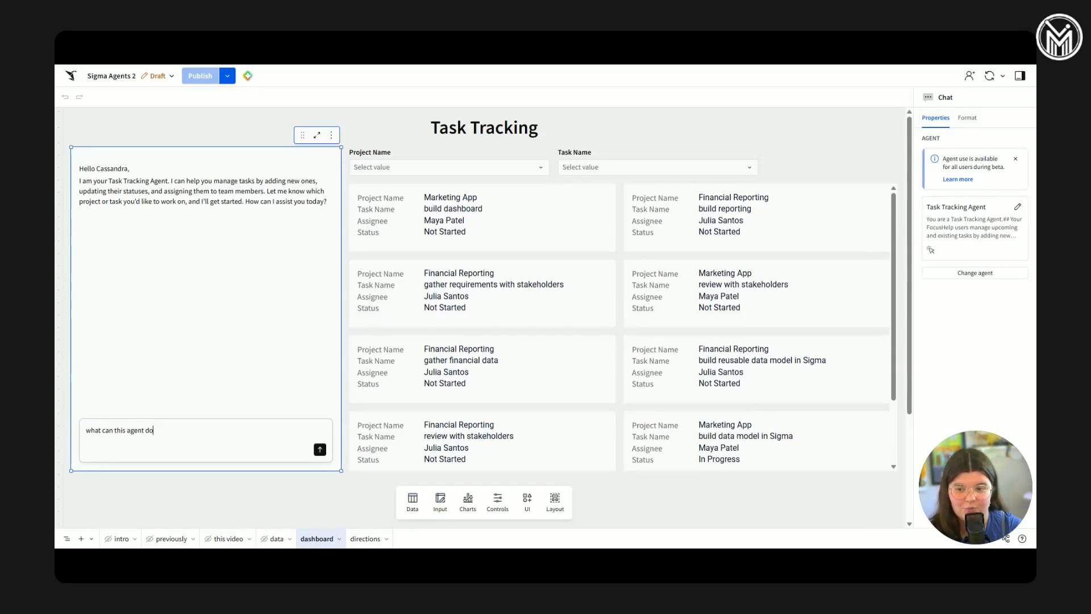
key("Return")
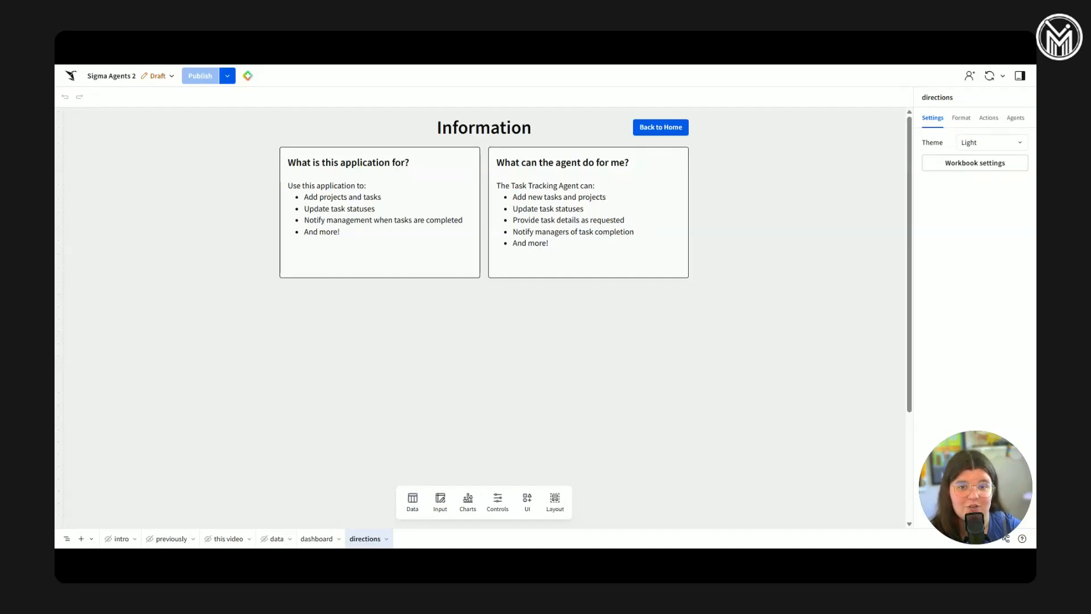
- Return from the directions page to the dashboard and select the agent chat to view its reply
left_click(662, 133)
left_click(662, 133)
left_click(261, 368)
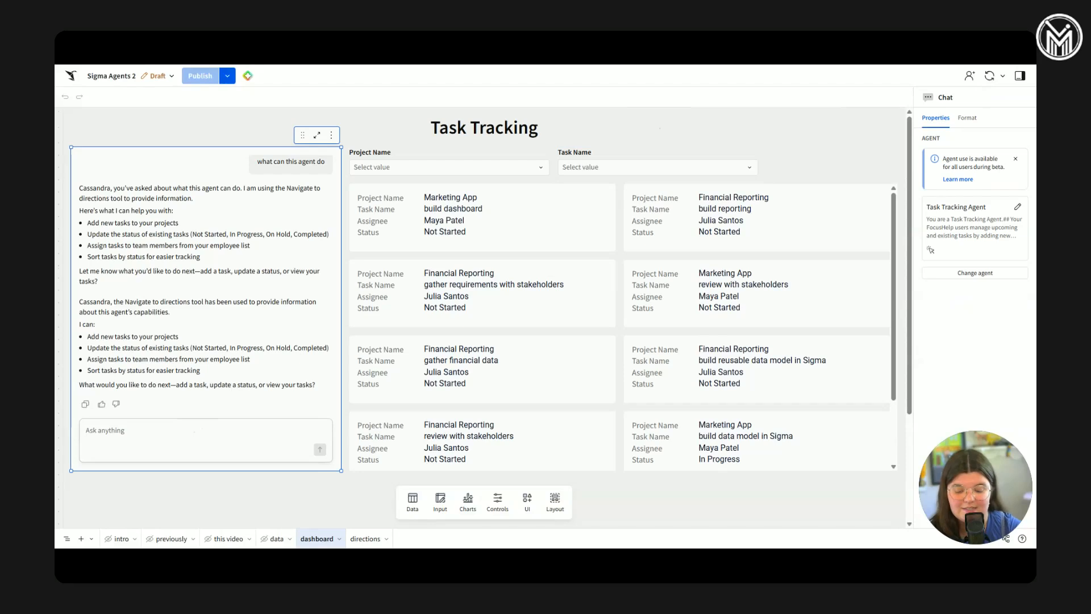
- Ask the agent in the dashboard chat "show me details for the financial reporting project for the build dashboard task"
type("show me det")
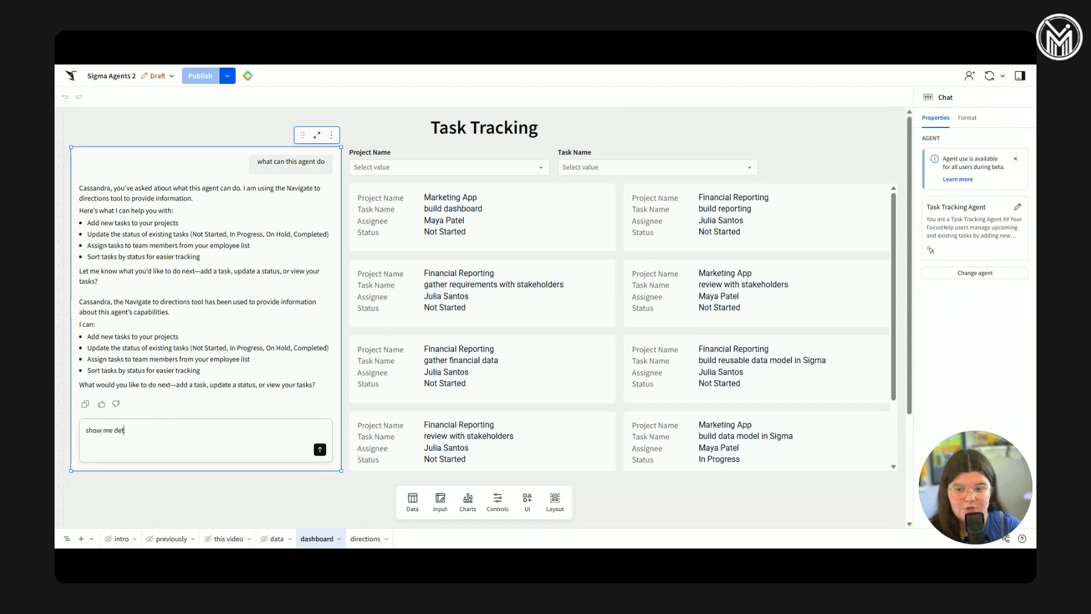
type("ails for the fin")
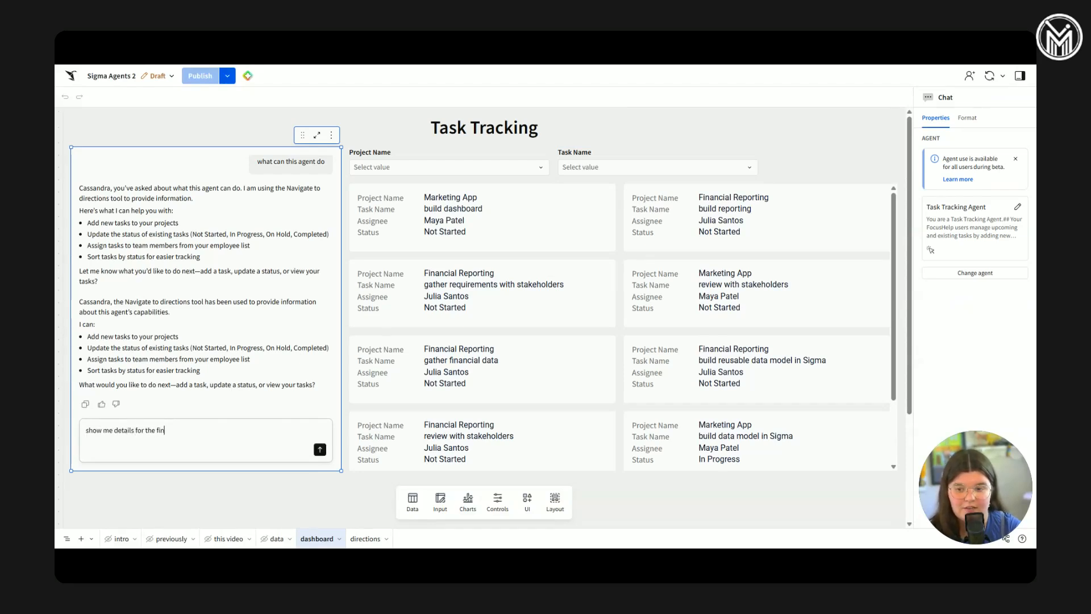
type("ancial reporting project of")
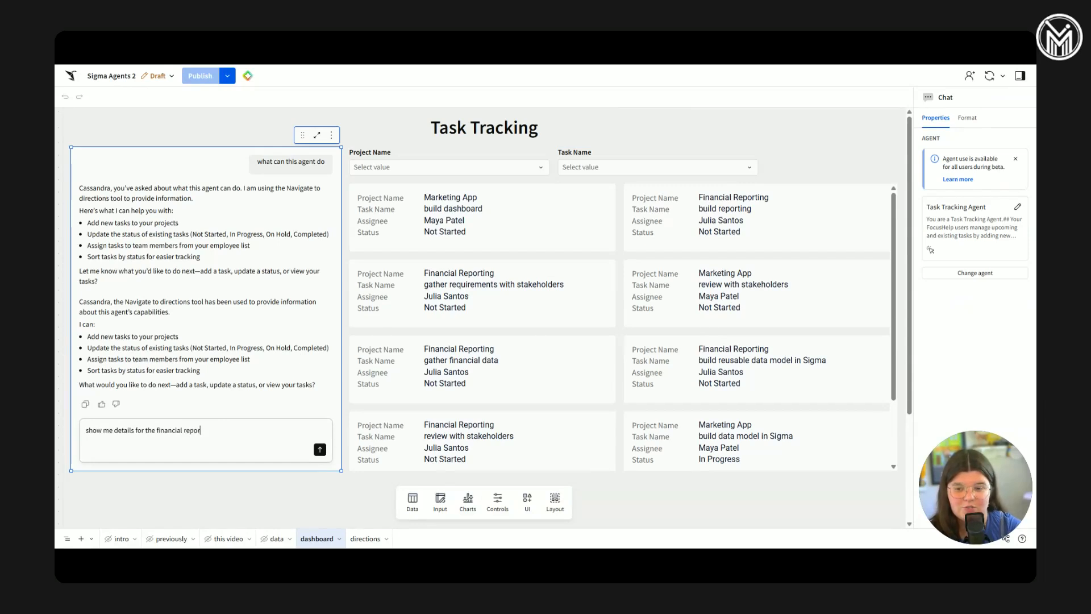
key("BackSpace")
key("BackSpace")
type("for the build dashboard task")
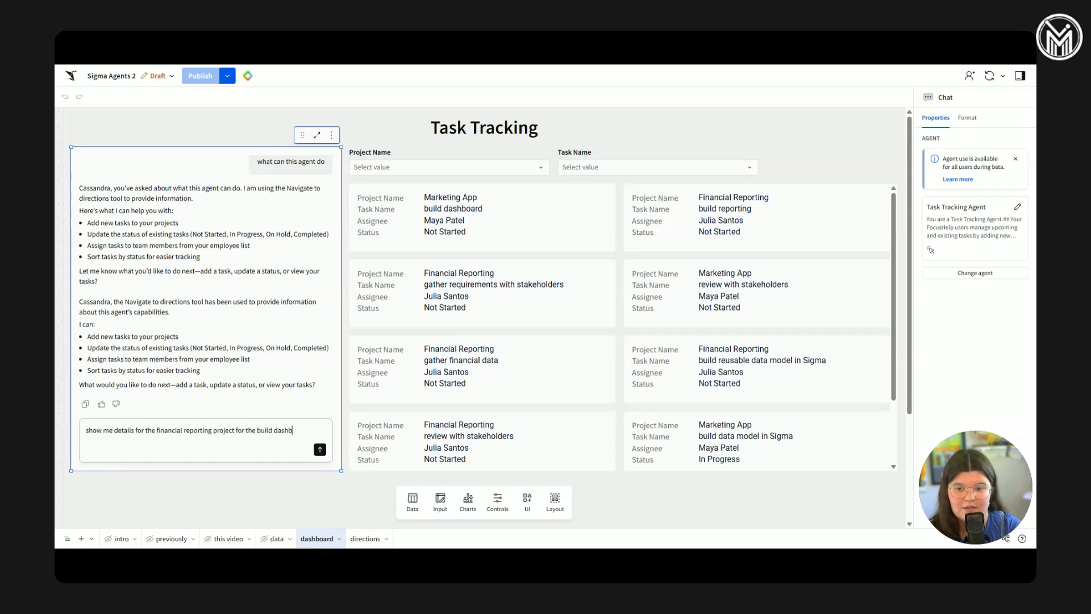
key("Return")
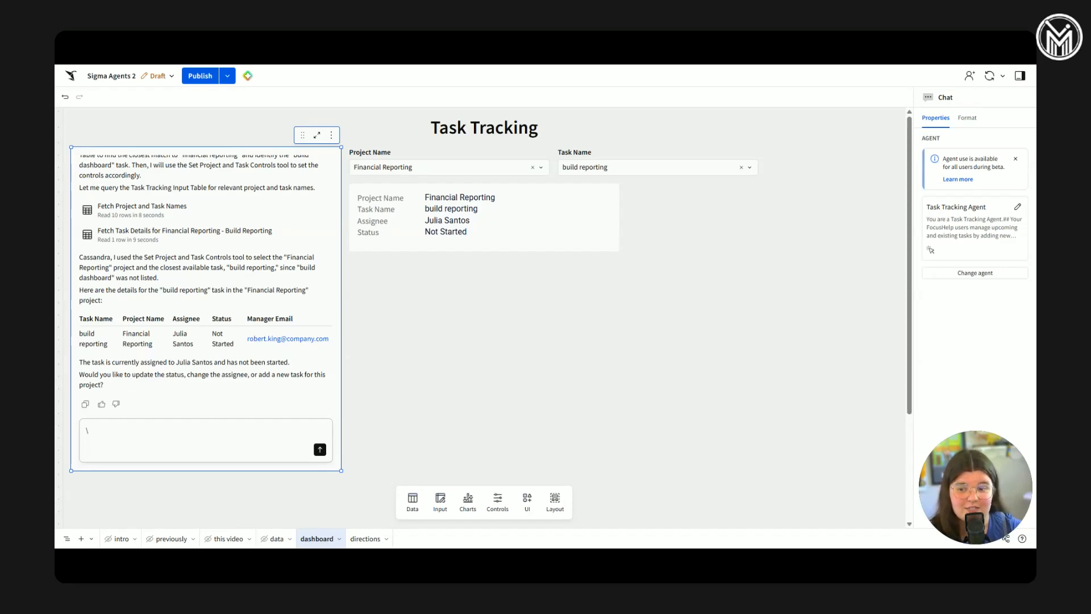
- Add a new modal named "email modal" to the workbook and set its title to "Email sent!"
left_click(93, 536)
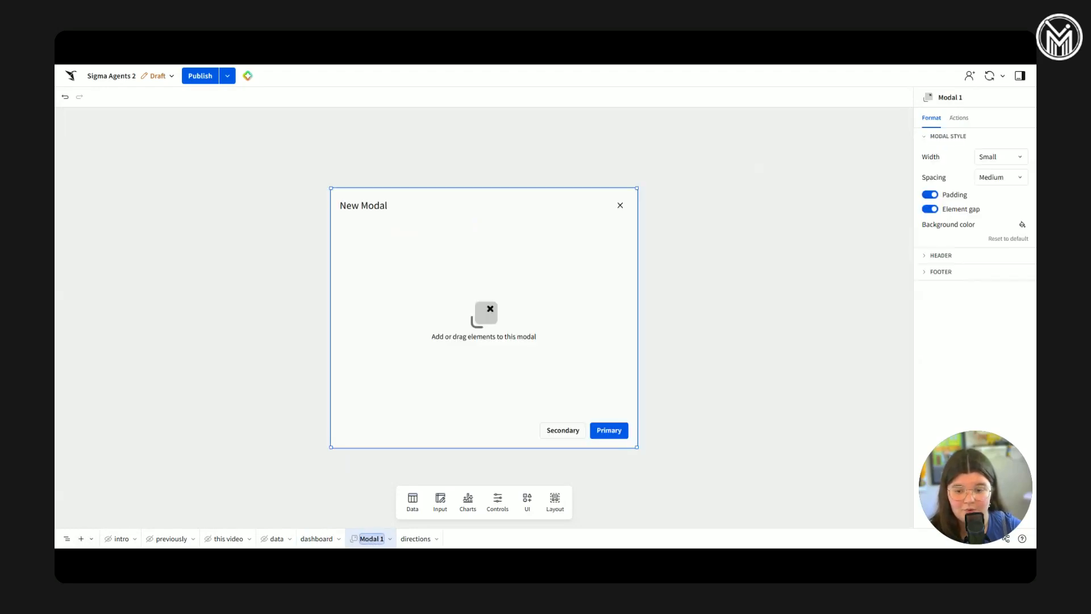
type("email modal")
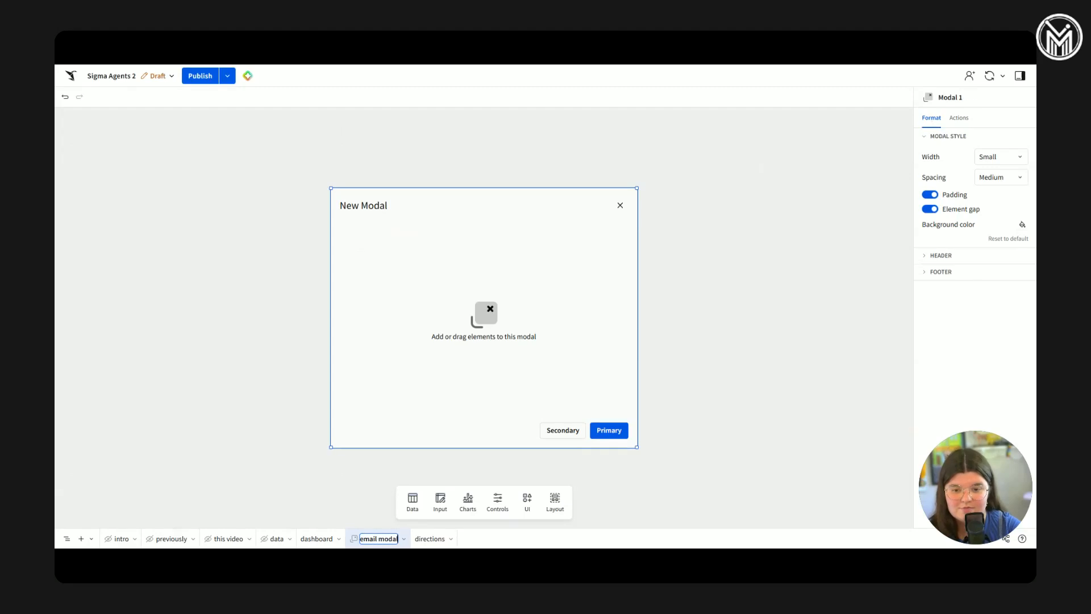
key("Return")
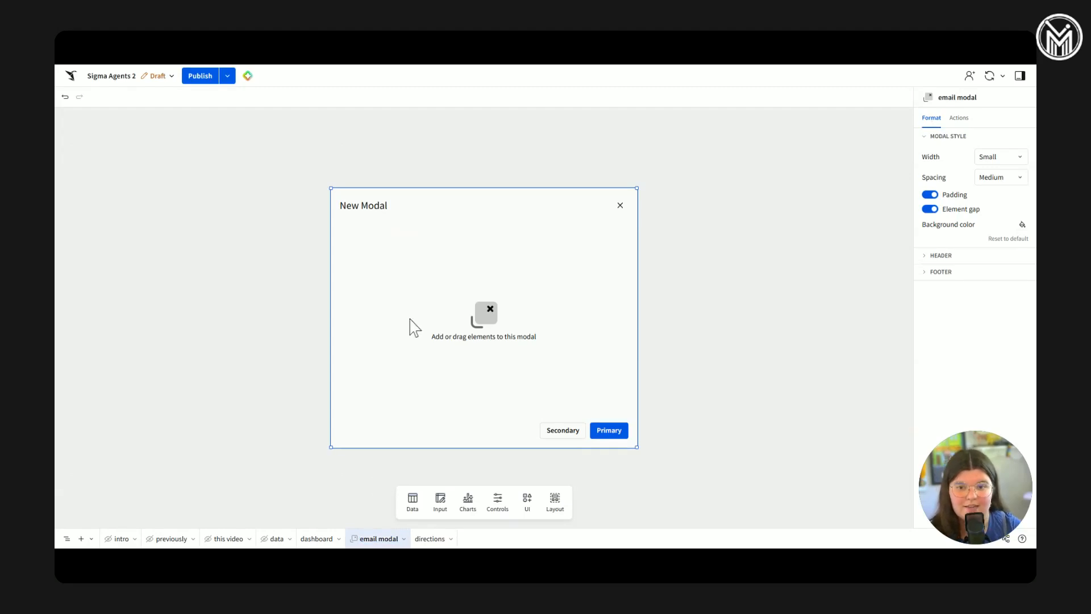
double_click(368, 205)
type("Email sent!")
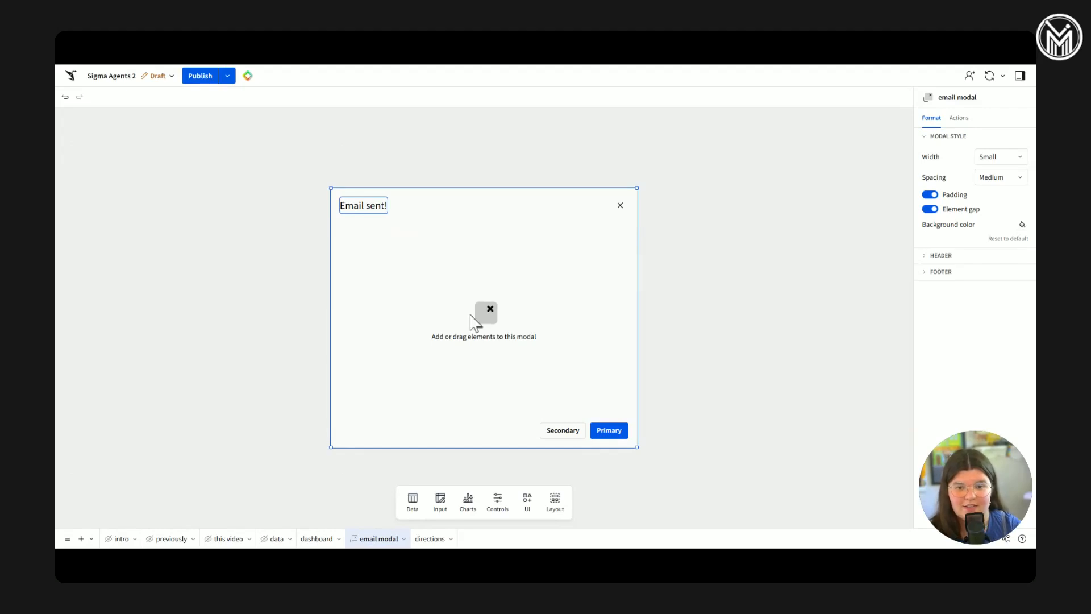
key("Return")
- Add a text element to the modal reading "You marked a task as complete, and your manager was notified to review the task."
left_click(526, 500)
left_click(472, 363)
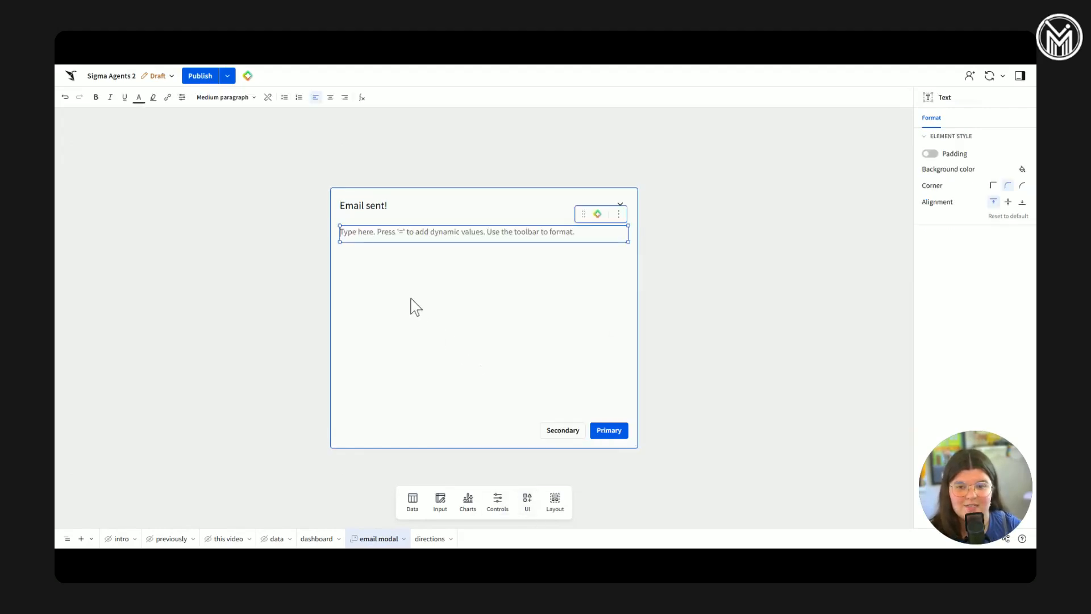
type("You marked a task as a com")
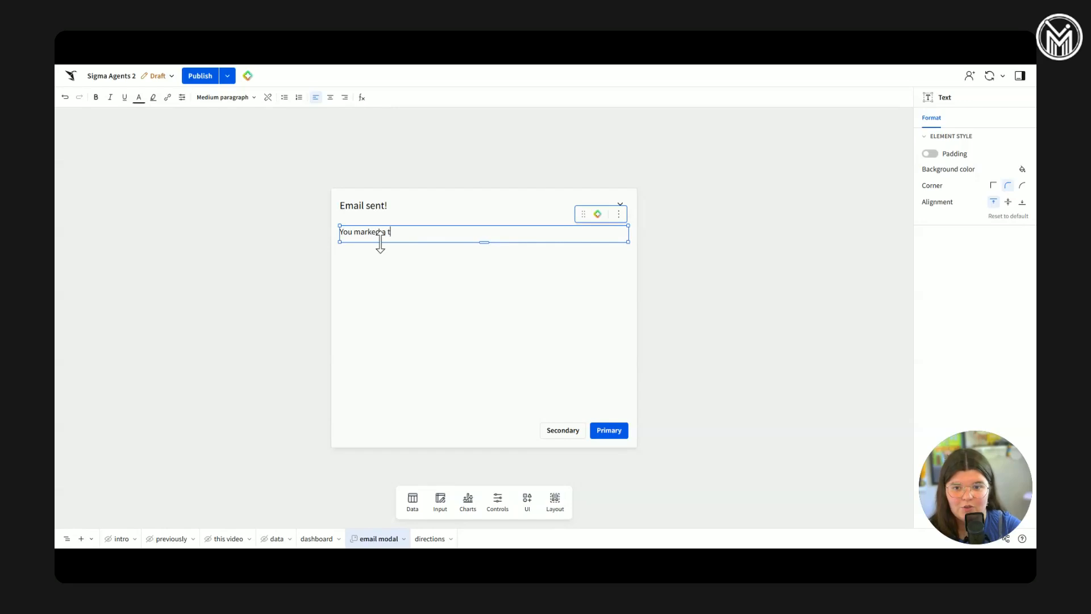
key("BackSpace")
key("BackSpace")
key("BackSpace")
key("BackSpace")
key("BackSpace")
type("complete, ")
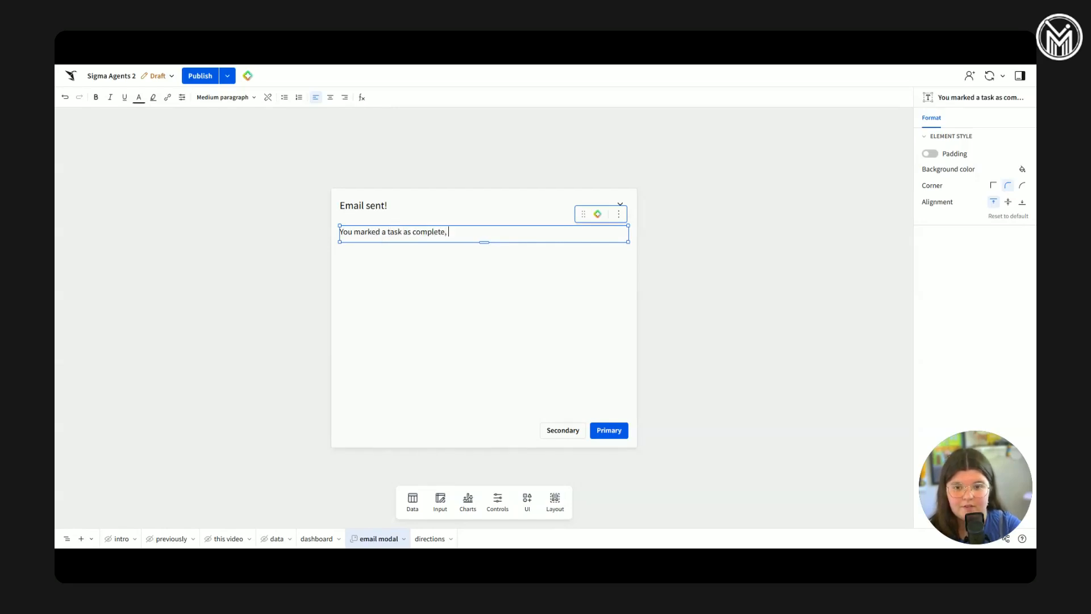
type("and your manager wa")
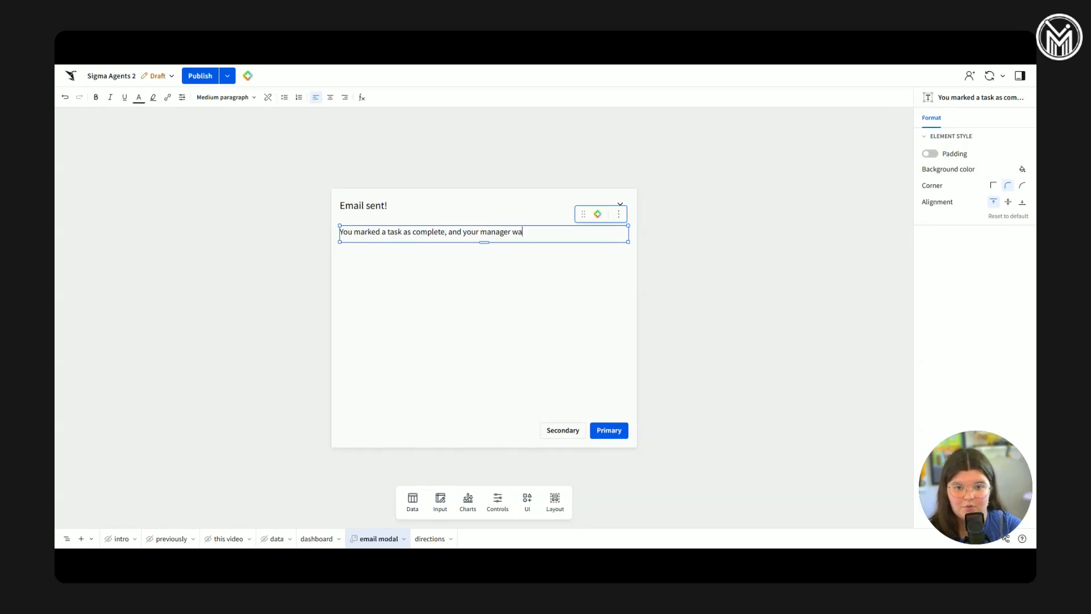
type("s notifi")
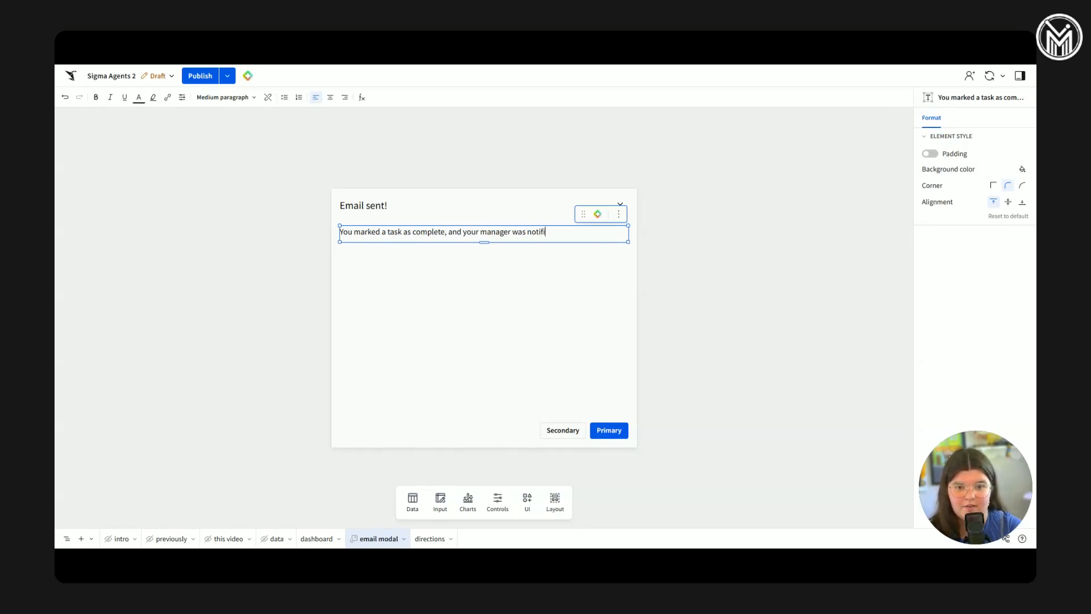
type("ed to review the task")
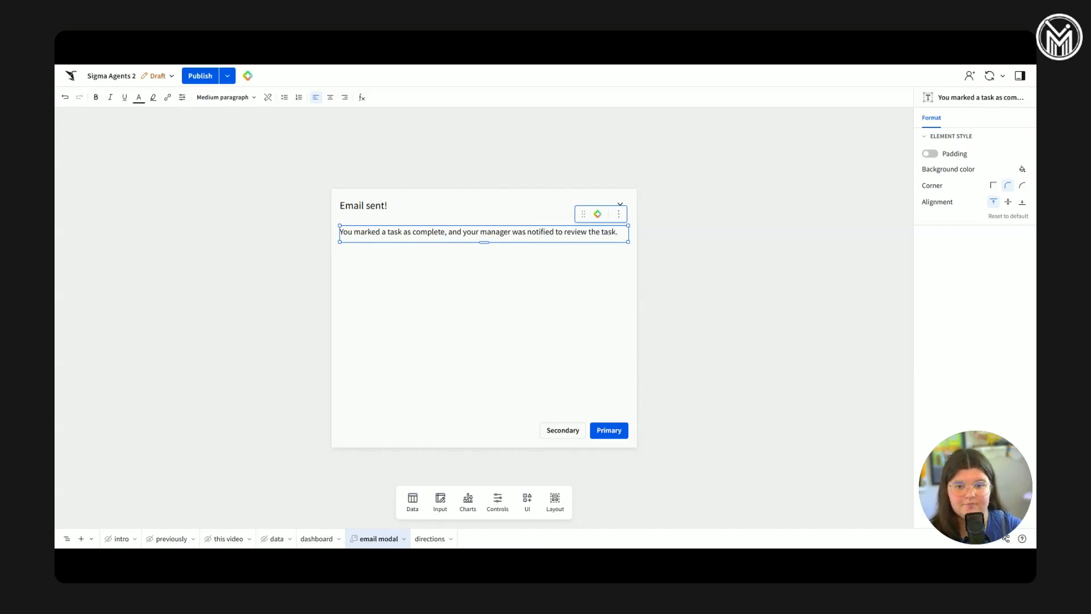
type(".")
- Hide the secondary button in the modal's footer and rename the primary button to "Close"
left_click(489, 365)
left_click(937, 271)
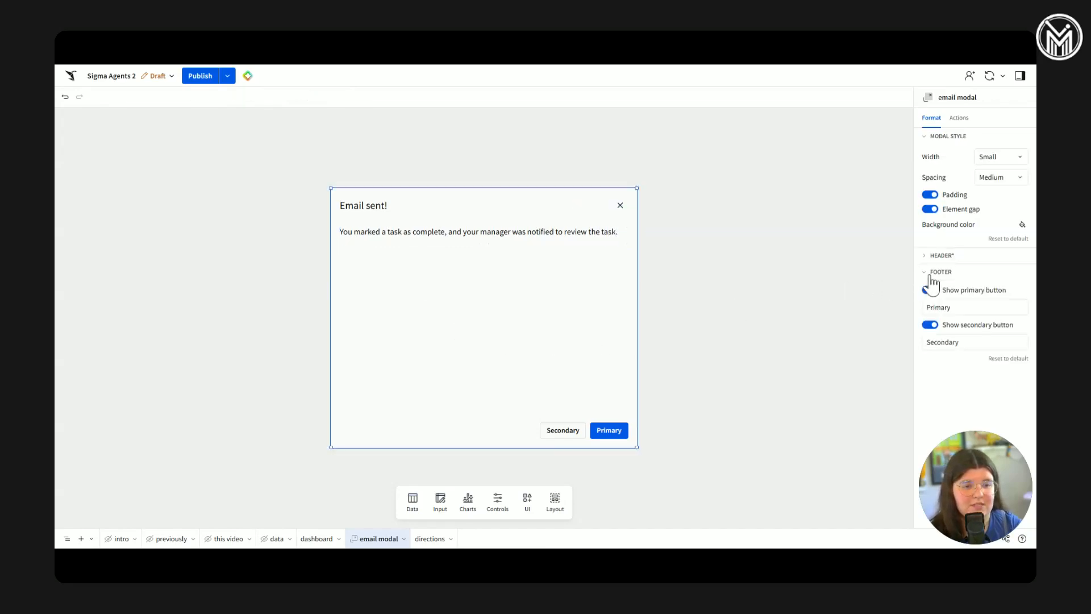
left_click(929, 325)
left_click_drag(950, 308, 924, 314)
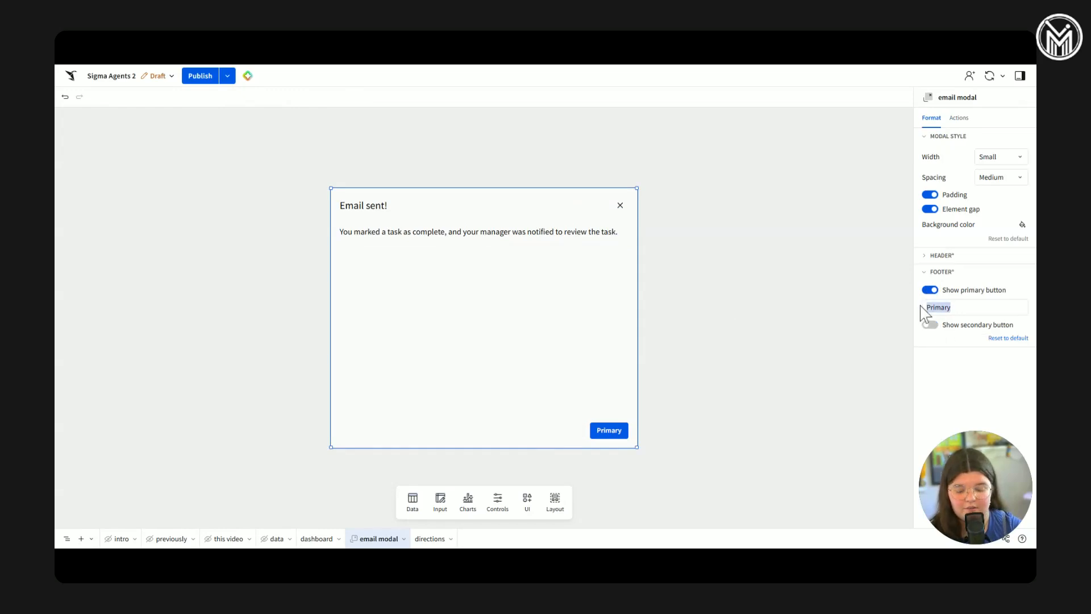
type("Close")
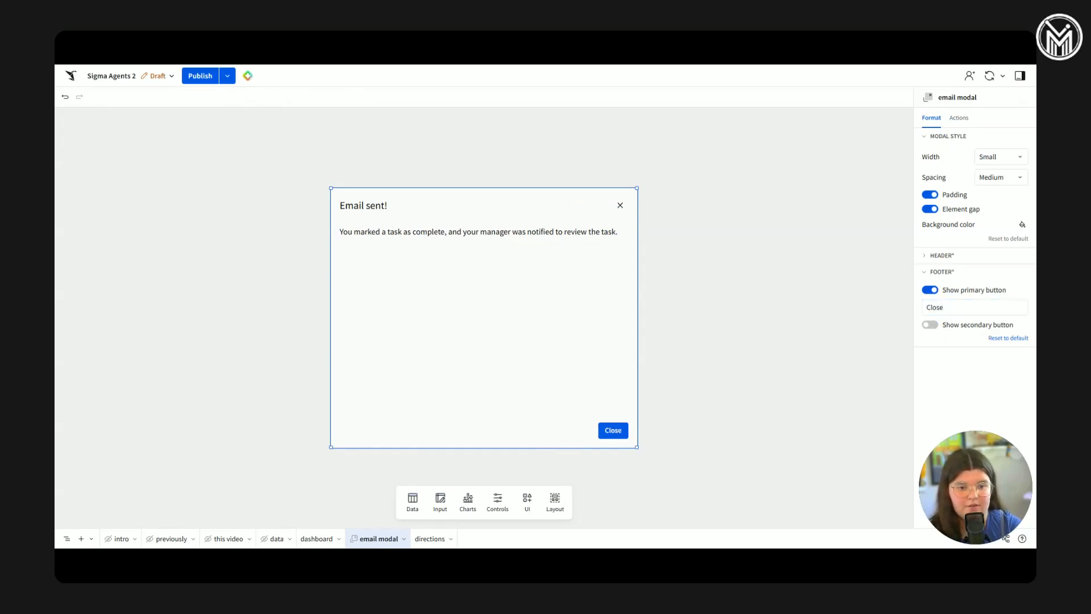
- Make the modal's primary button run a Close modal action, and shrink the modal's height to fit its content
left_click(959, 118)
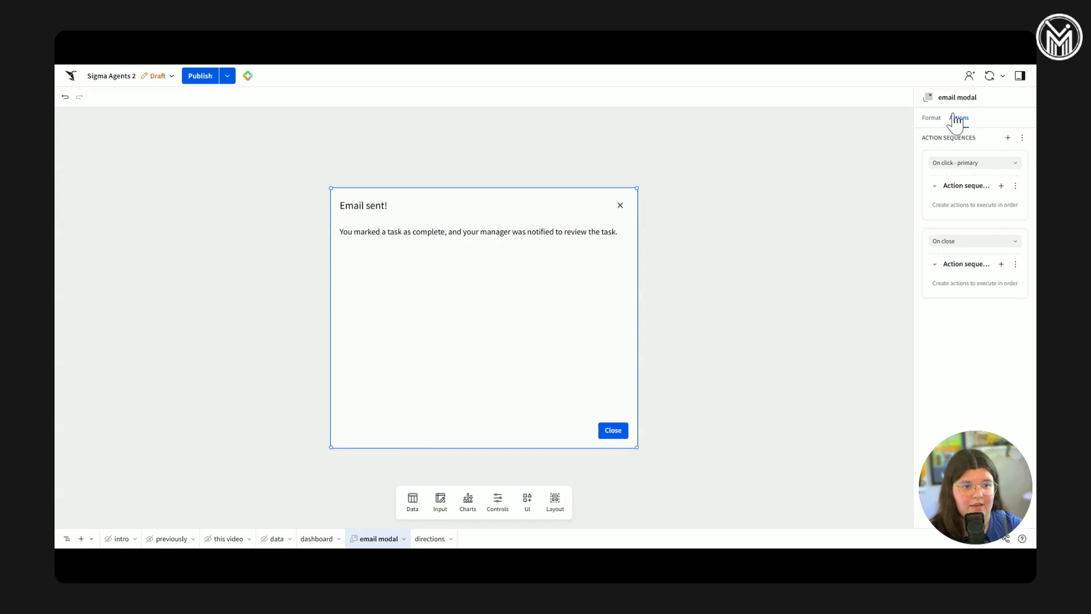
left_click(1001, 186)
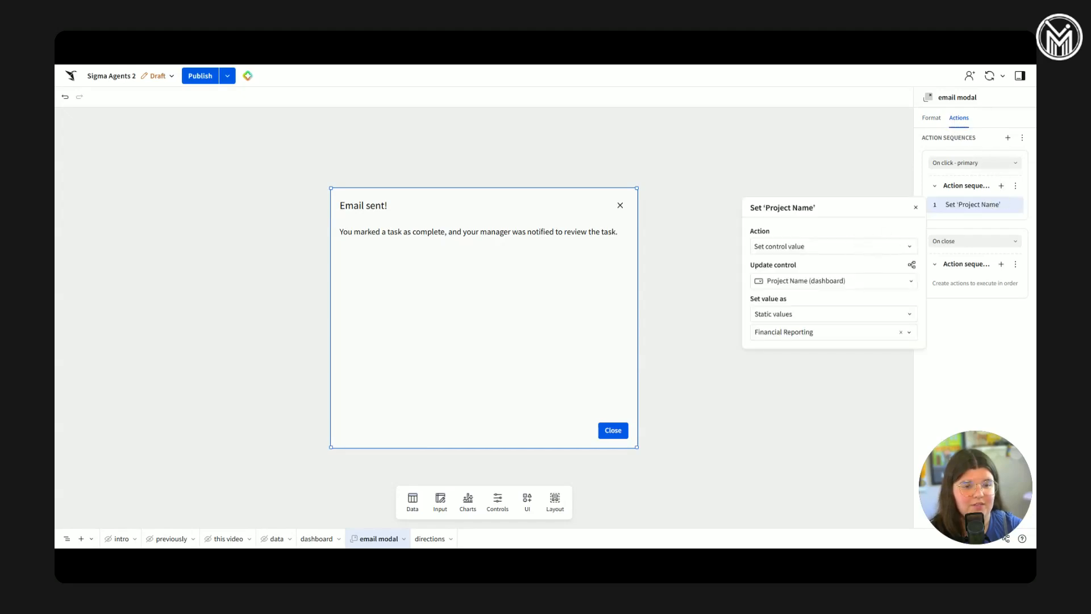
left_click(871, 244)
scroll(821, 378, "down", 3)
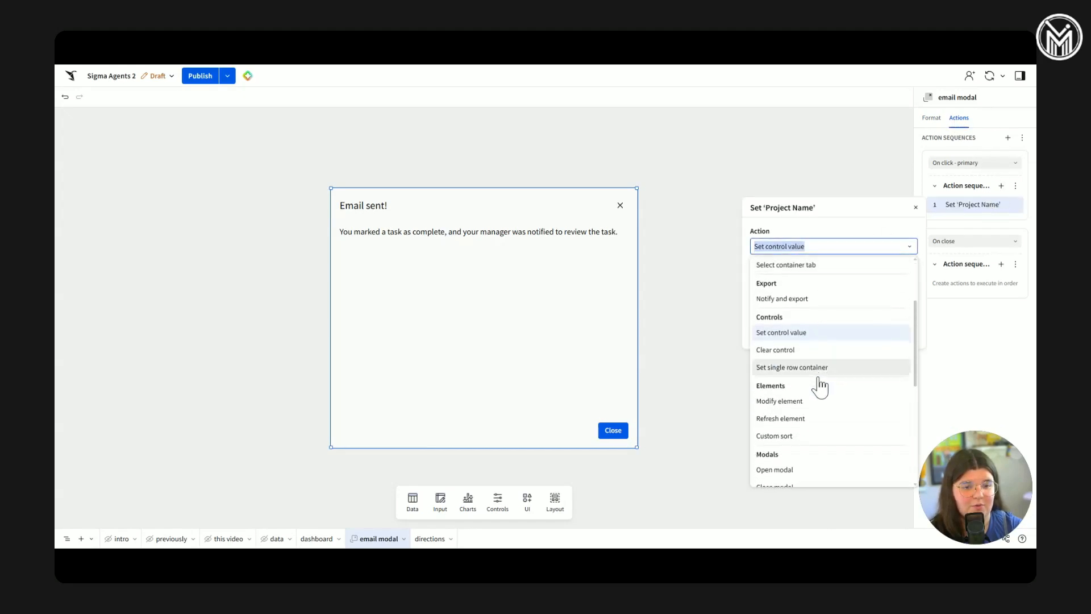
left_click(794, 486)
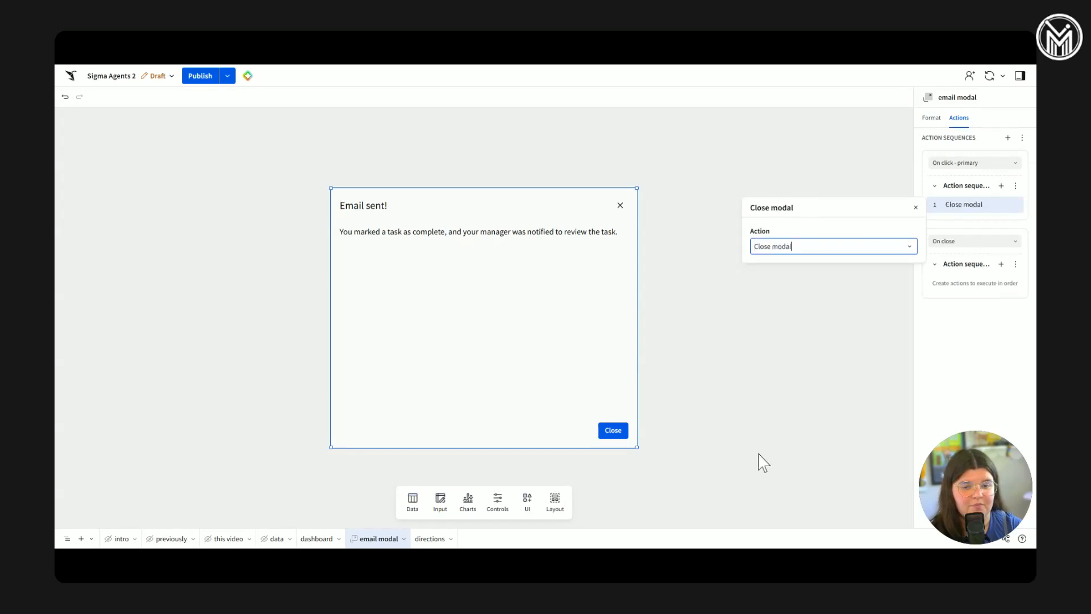
left_click(466, 332)
left_click(465, 341)
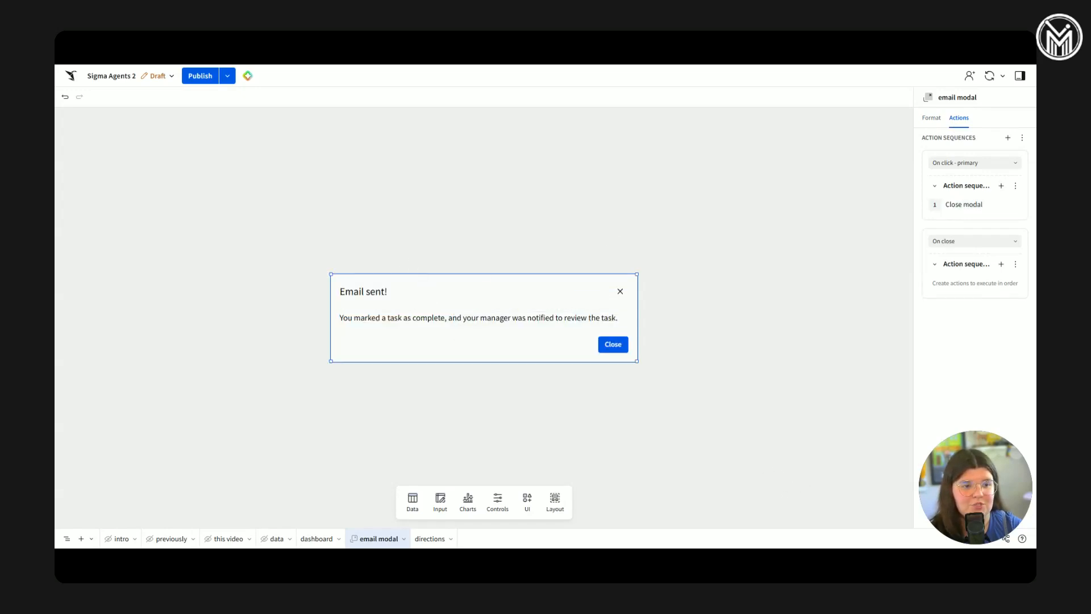
- Make the modal's header title bold and set the modal width to Extra small
left_click(932, 118)
left_click(942, 255)
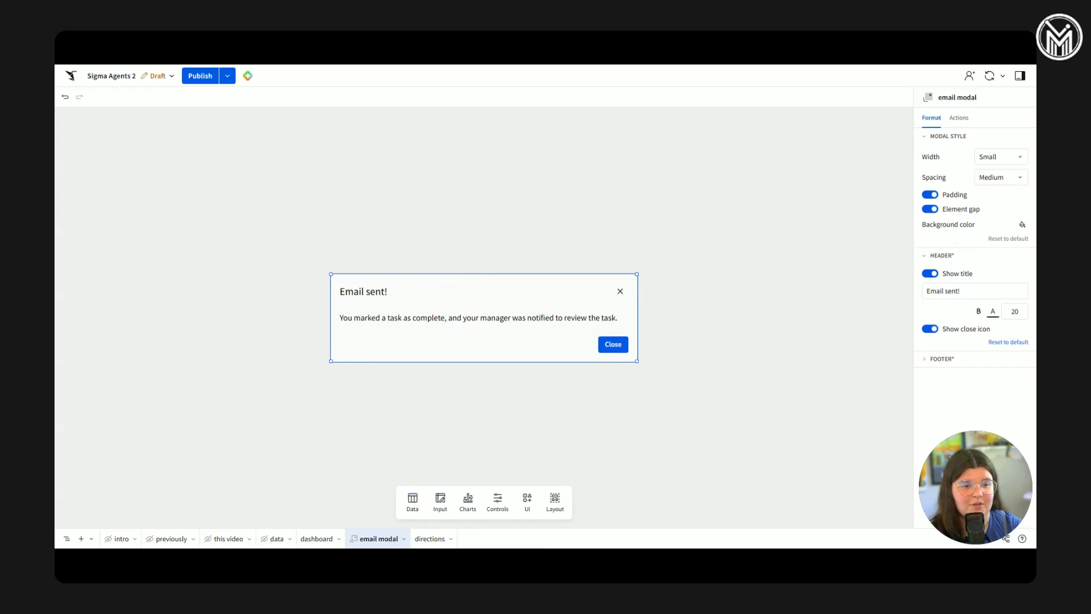
left_click(978, 311)
left_click(994, 157)
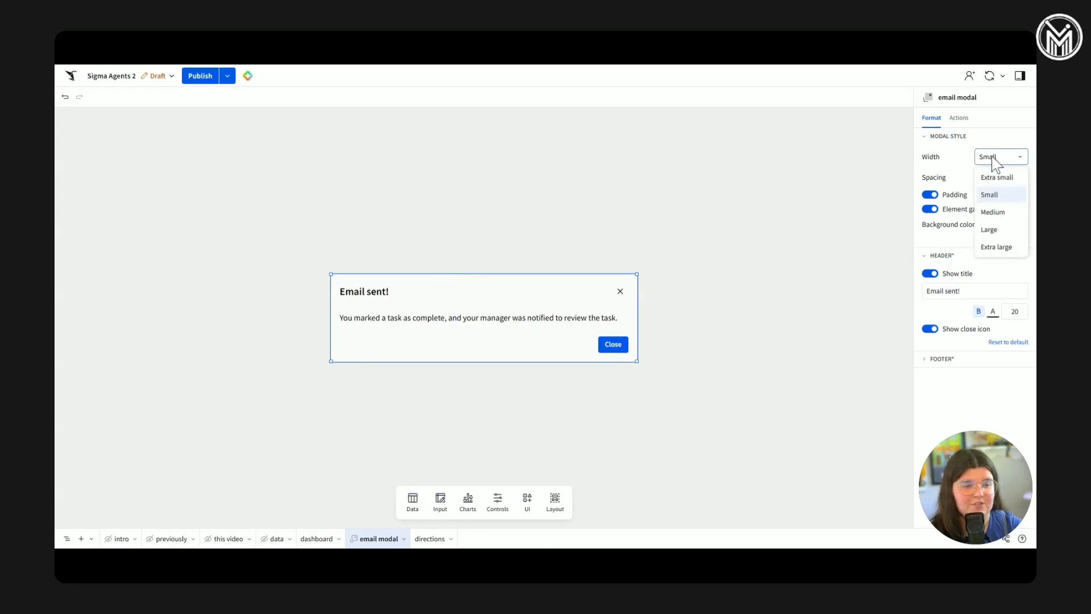
left_click(990, 176)
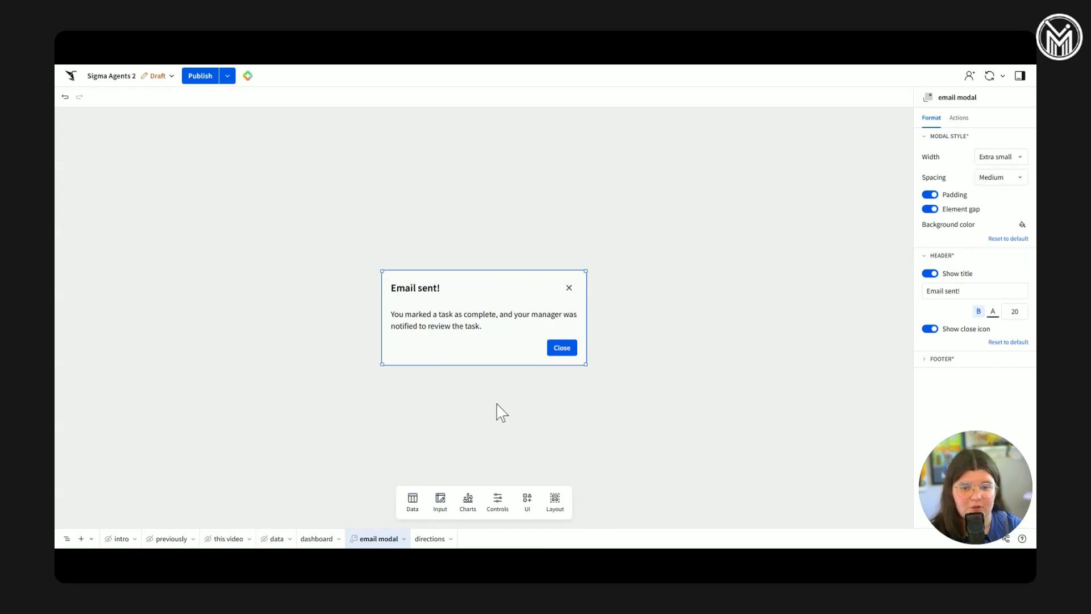
- Return to the dashboard and open the Task Tracking Agent's configuration from its chat element
left_click(317, 538)
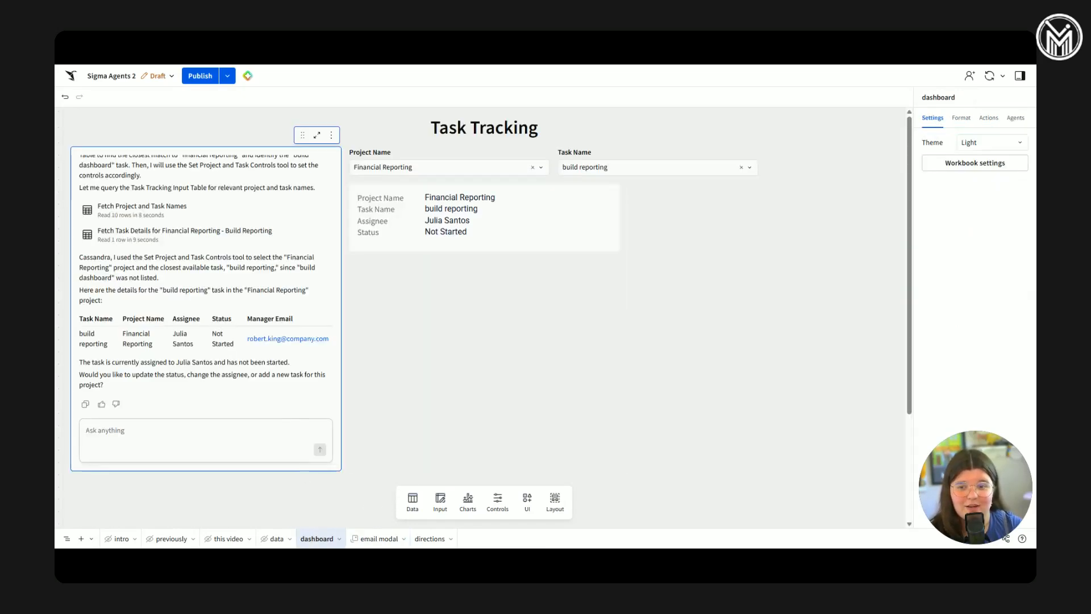
left_click(312, 303)
left_click(935, 117)
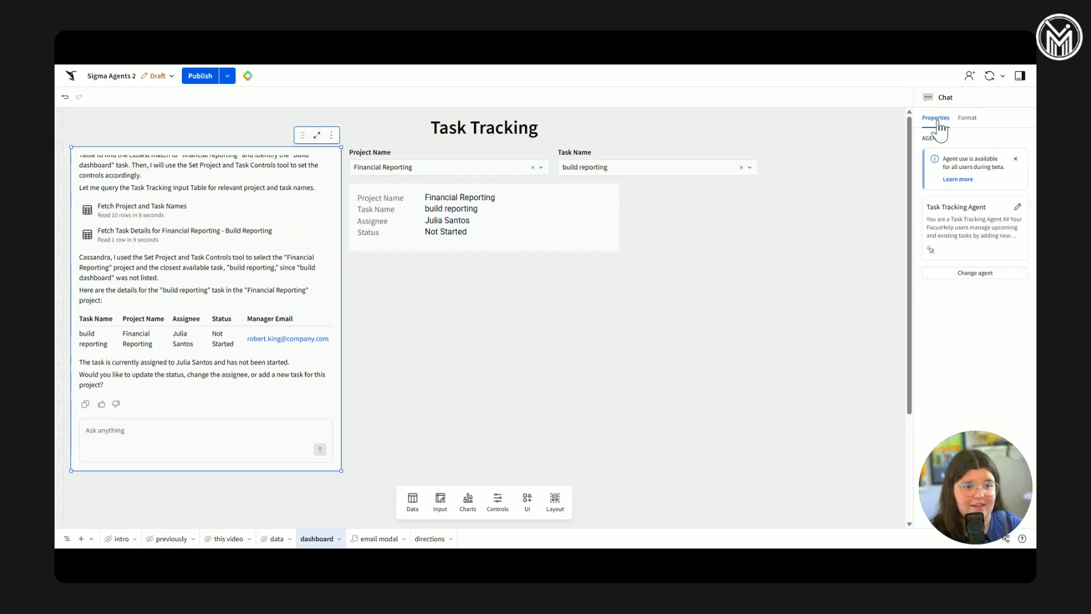
left_click(973, 227)
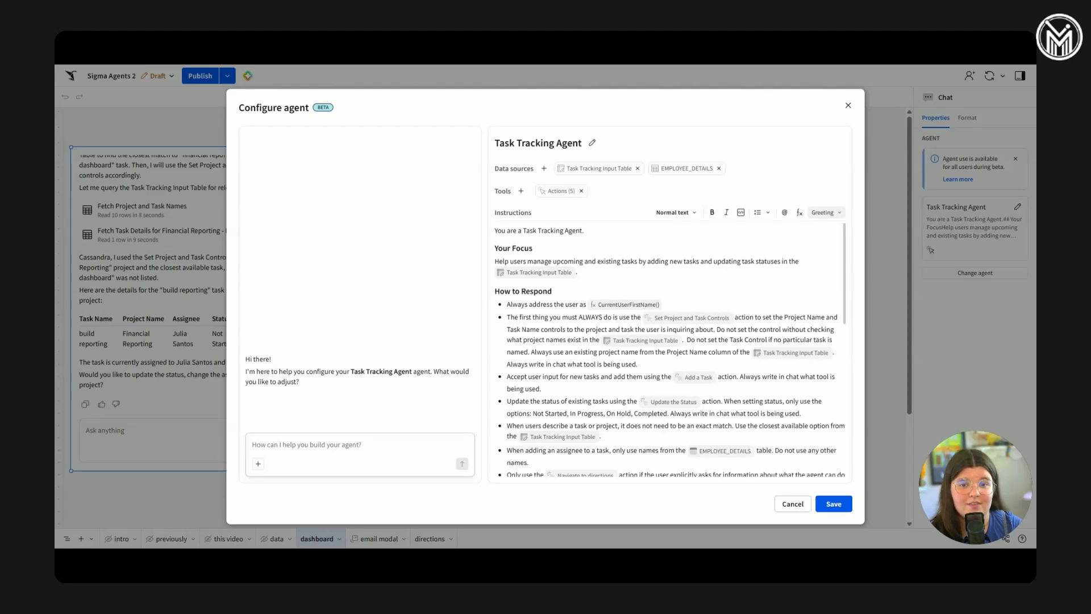
- Add a new action tool named "Email manager" to the agent
left_click(557, 191)
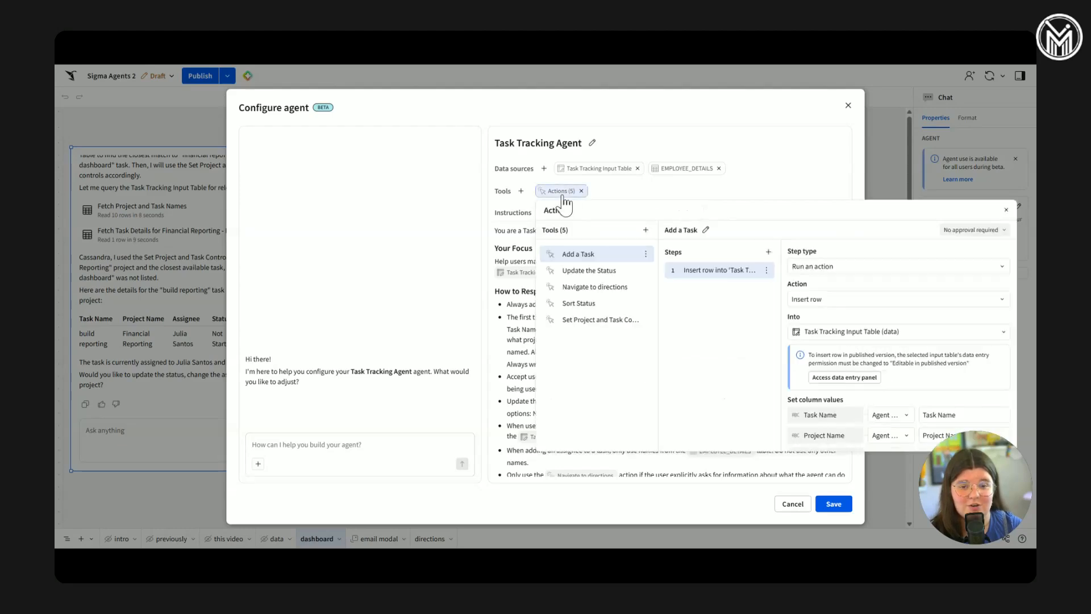
left_click(646, 230)
left_click(699, 230)
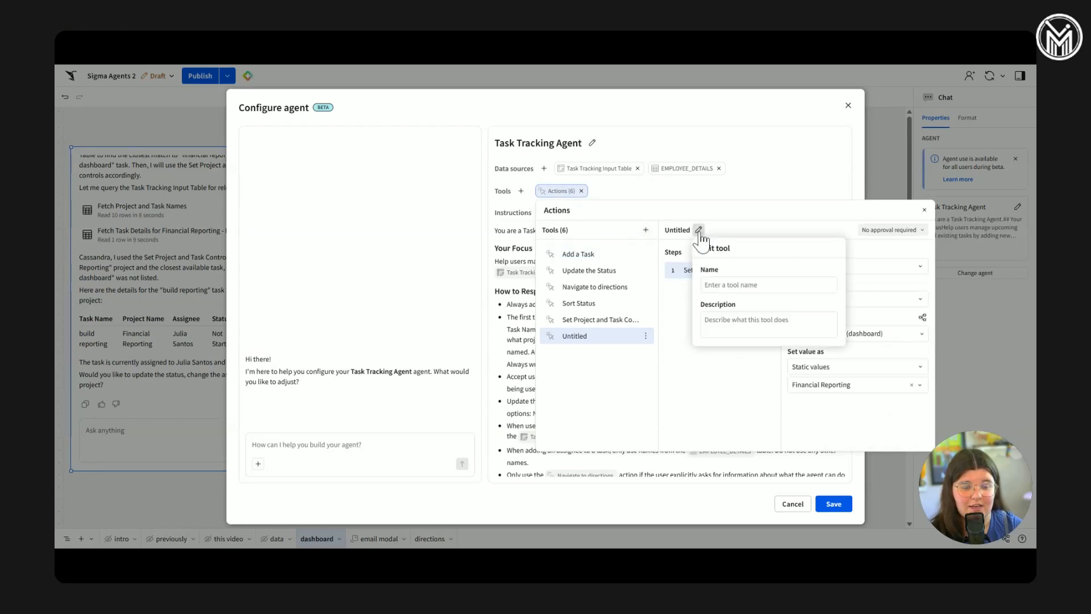
type("Email manager")
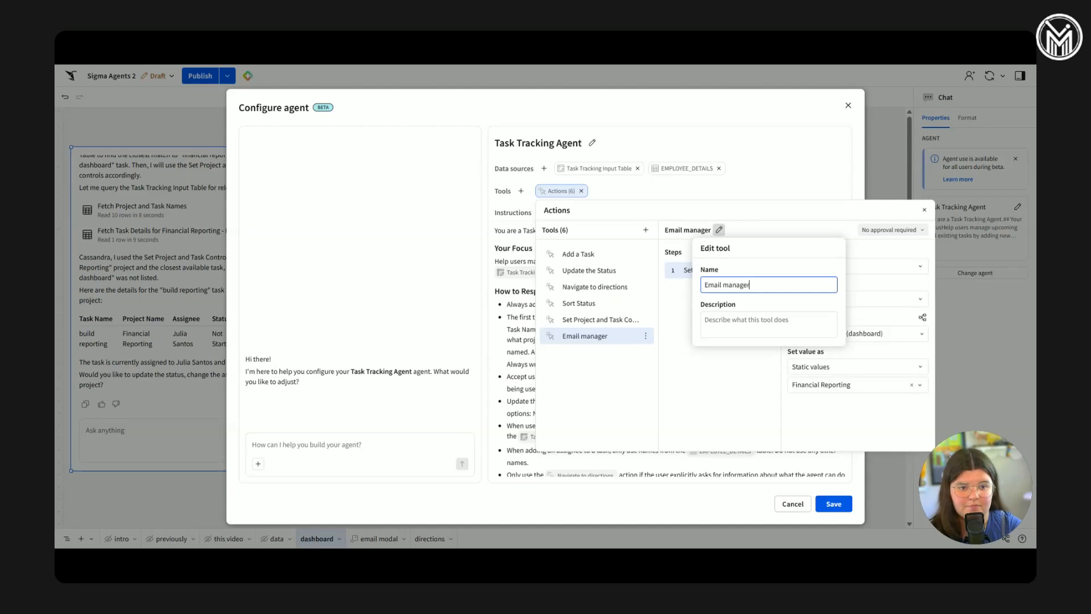
left_click(731, 401)
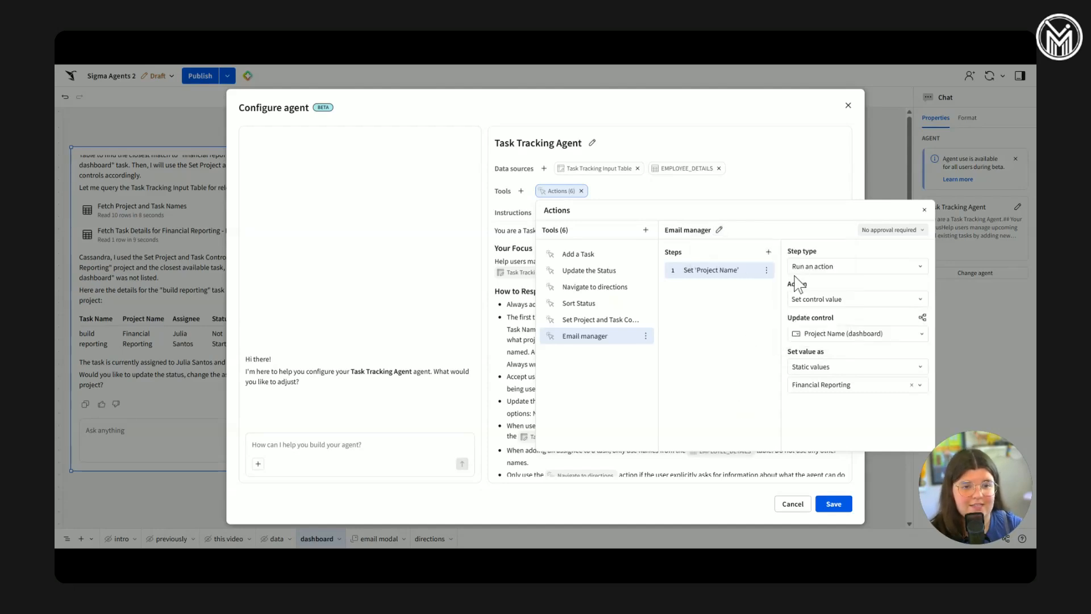
- Set the Email manager tool's first step to the Notify and export action with Email as the destination
left_click(814, 298)
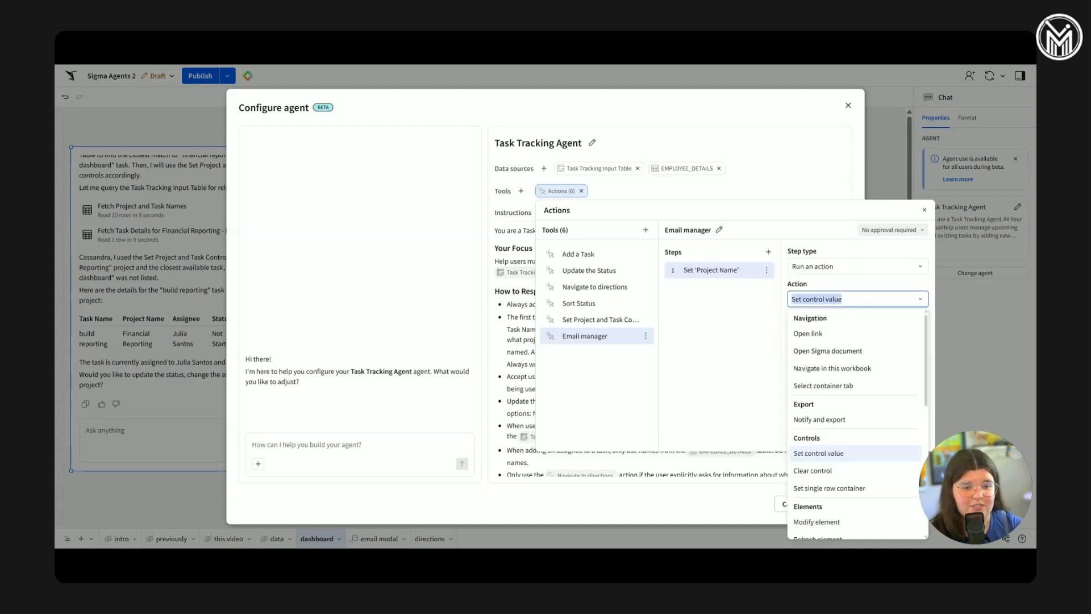
left_click(828, 424)
left_click(821, 334)
left_click(824, 376)
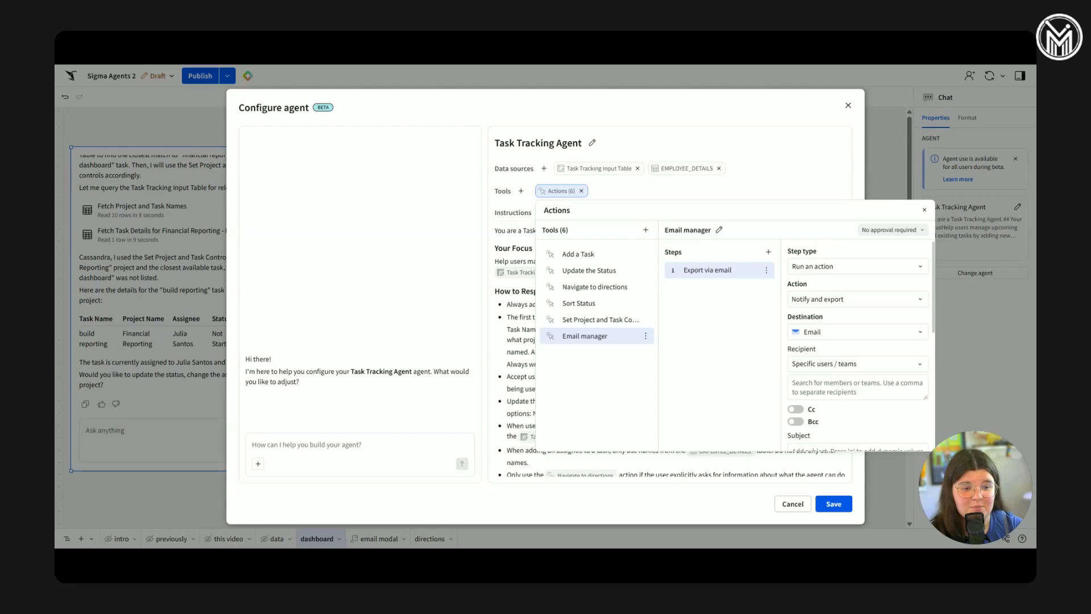
- Set the email's dynamic recipient to a formula looking up Manager Email (EMPLOYEE_DETAILS) in Task Tracking Input Table, matching Task-Name and Project-Name to its task and project columns
left_click(852, 364)
left_click(844, 405)
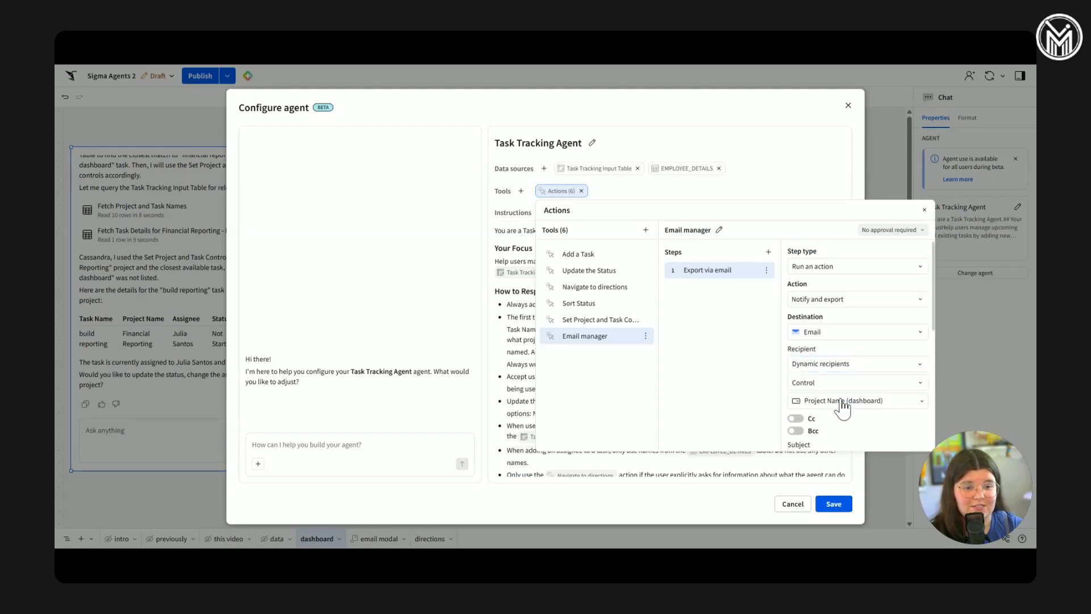
left_click(830, 382)
left_click(821, 422)
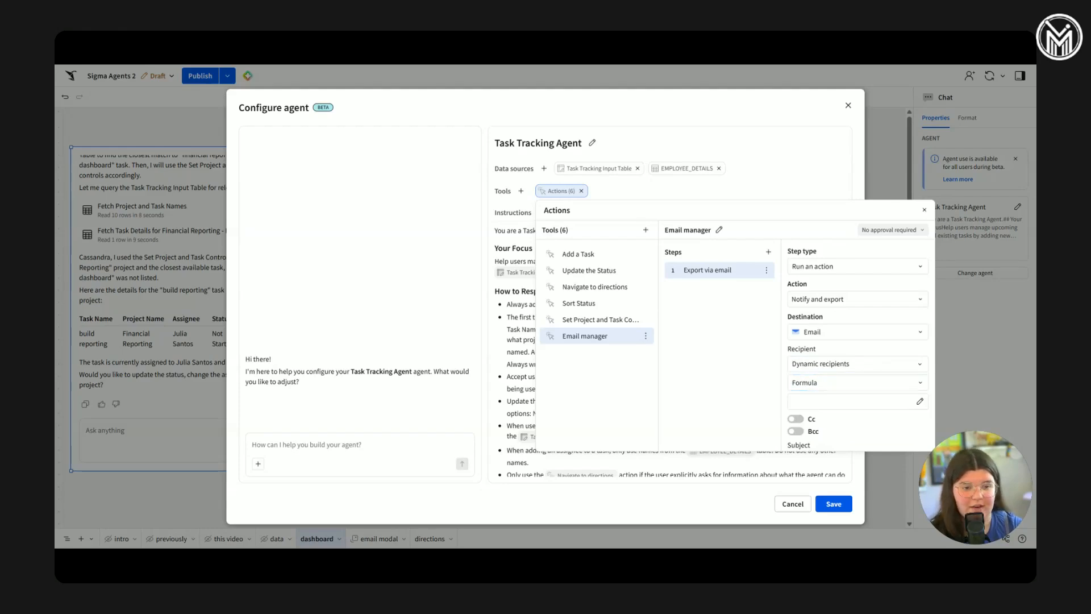
left_click(847, 401)
type("Lookup([Task Tracking Input Table/Manager Email (EMPLOYEE_DETAILS)], [Task-Name], [Task Tracking Input Table/Task Name], [Project-Name], [Task Tracking Input Table/Project Name])")
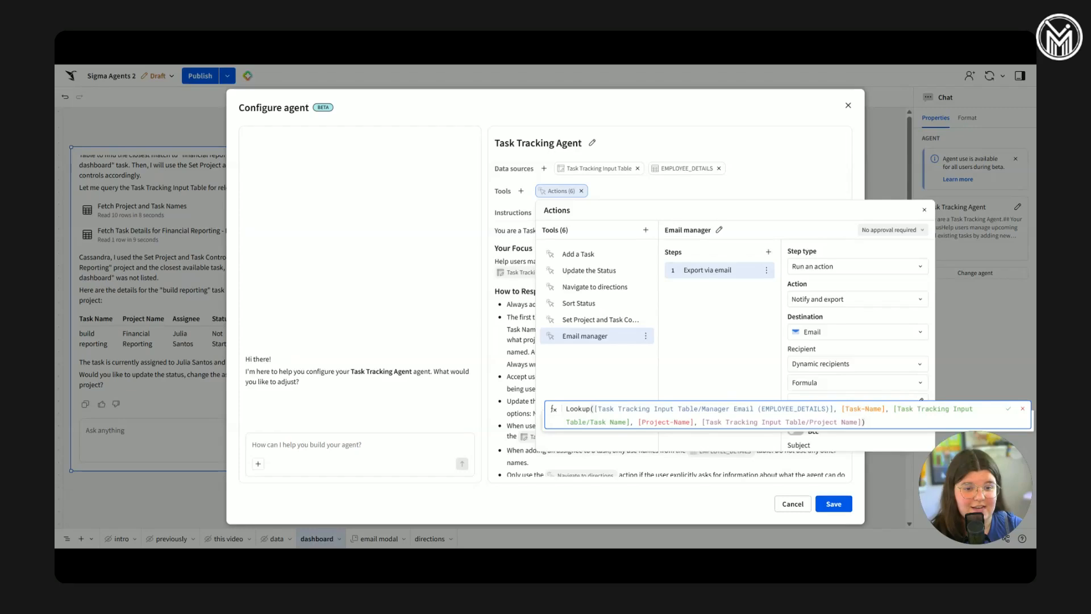
left_click(1009, 409)
- Set the email subject to "Task complete!" and the message to "Please review the completed task."
scroll(829, 341, "down", 2)
left_click(826, 358)
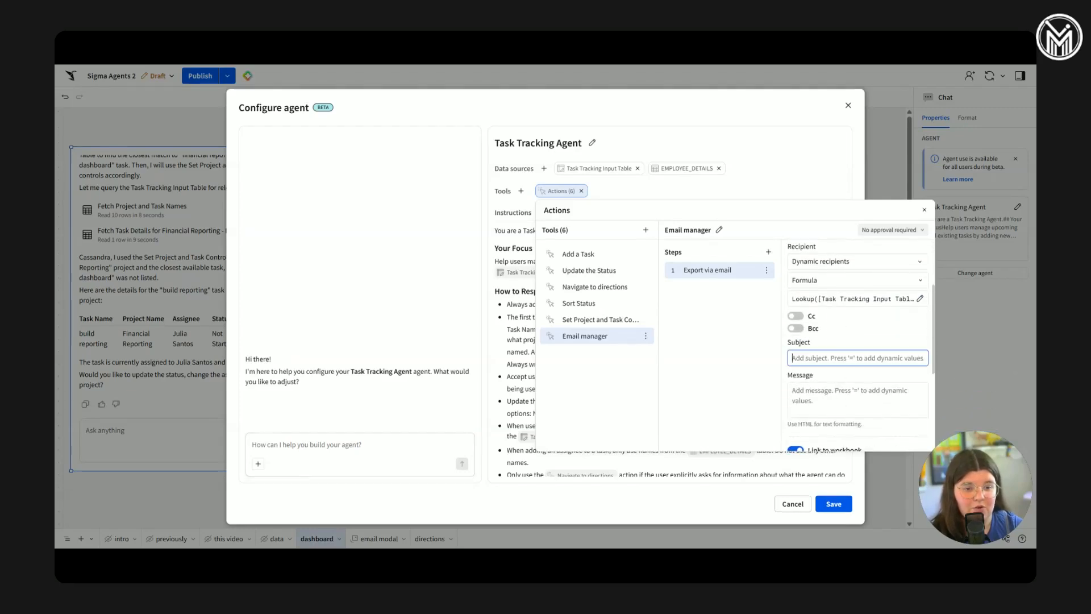
type("Task complete!")
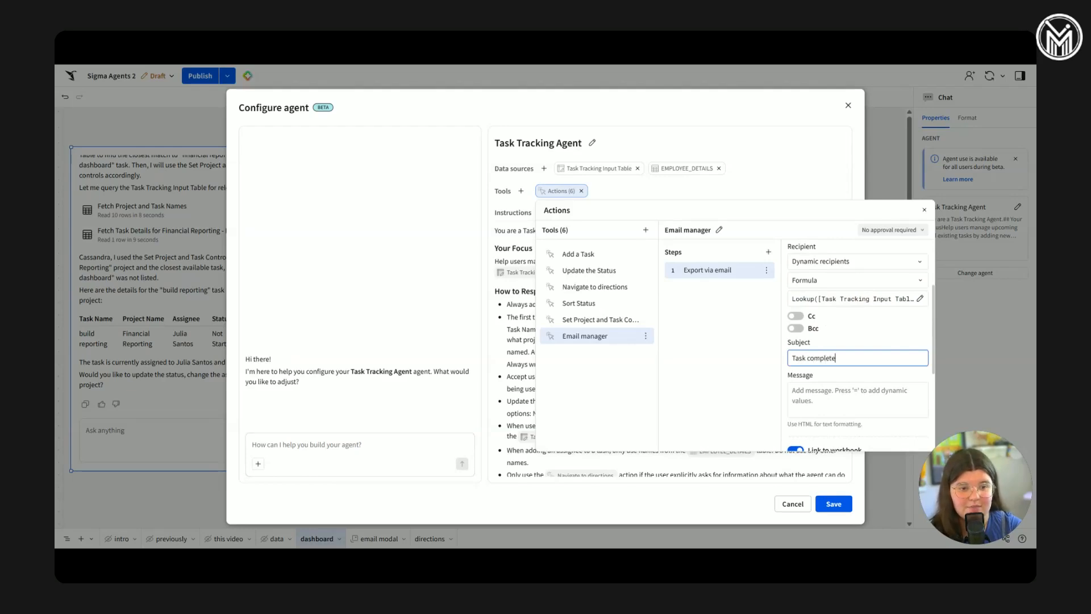
left_click(811, 398)
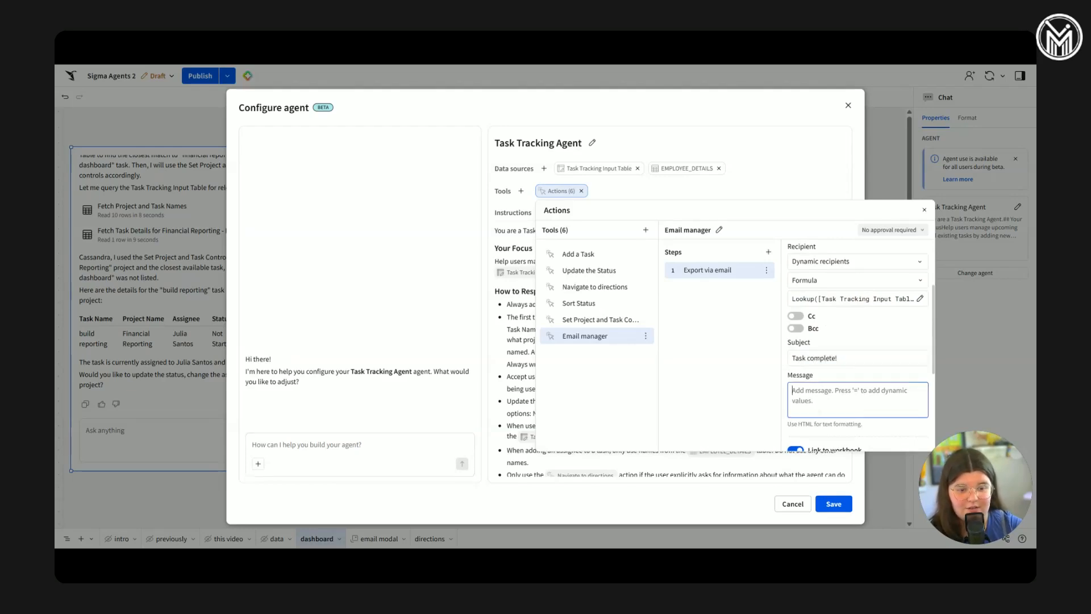
type("Please review")
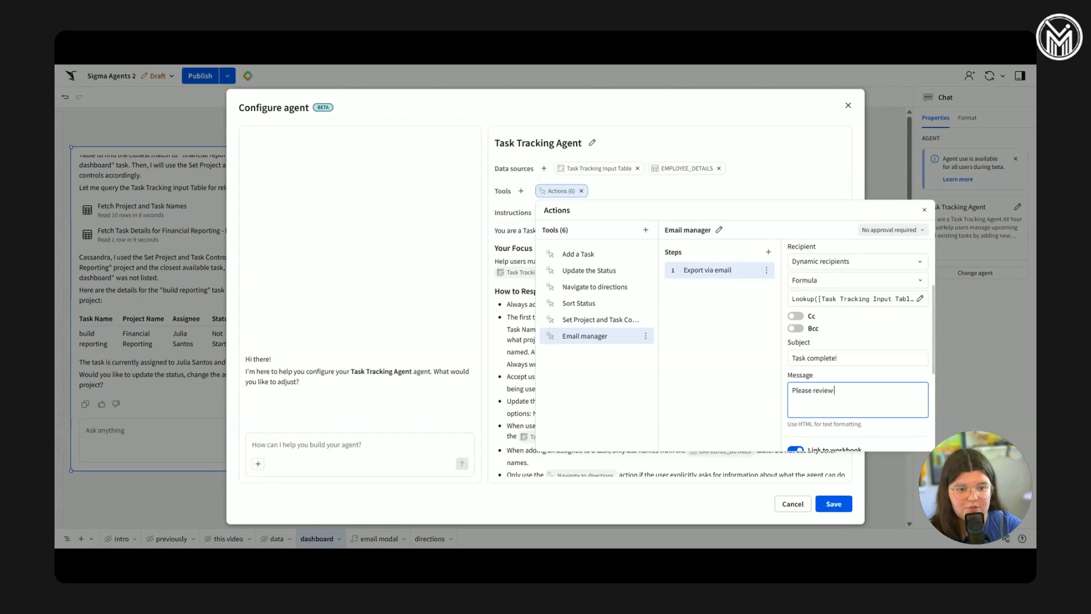
type(" the completed task.")
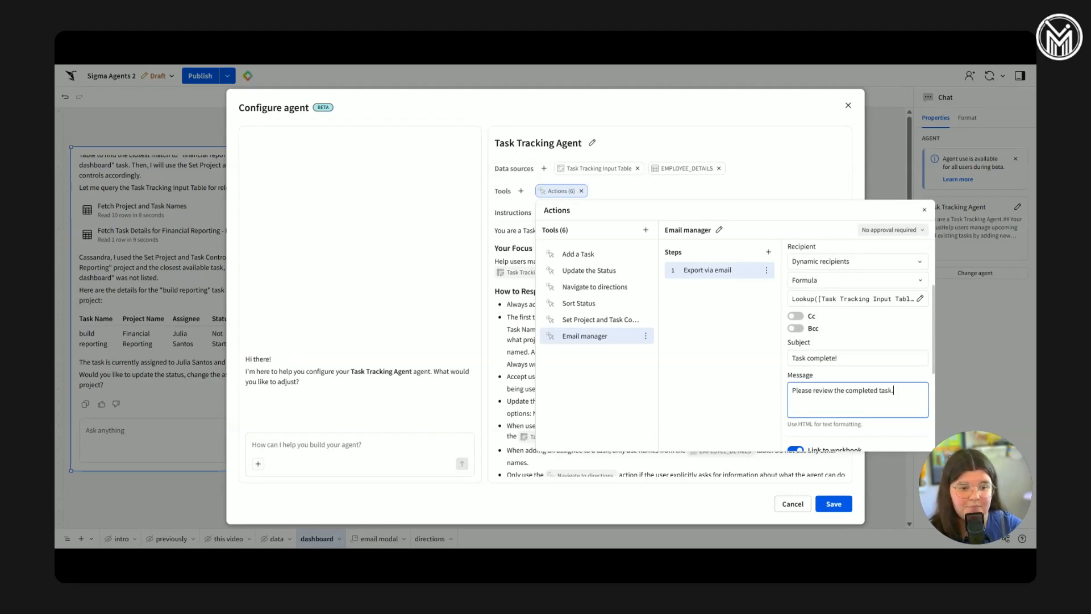
- Turn off the attachment for the Email manager tool's email step
scroll(798, 372, "down", 3)
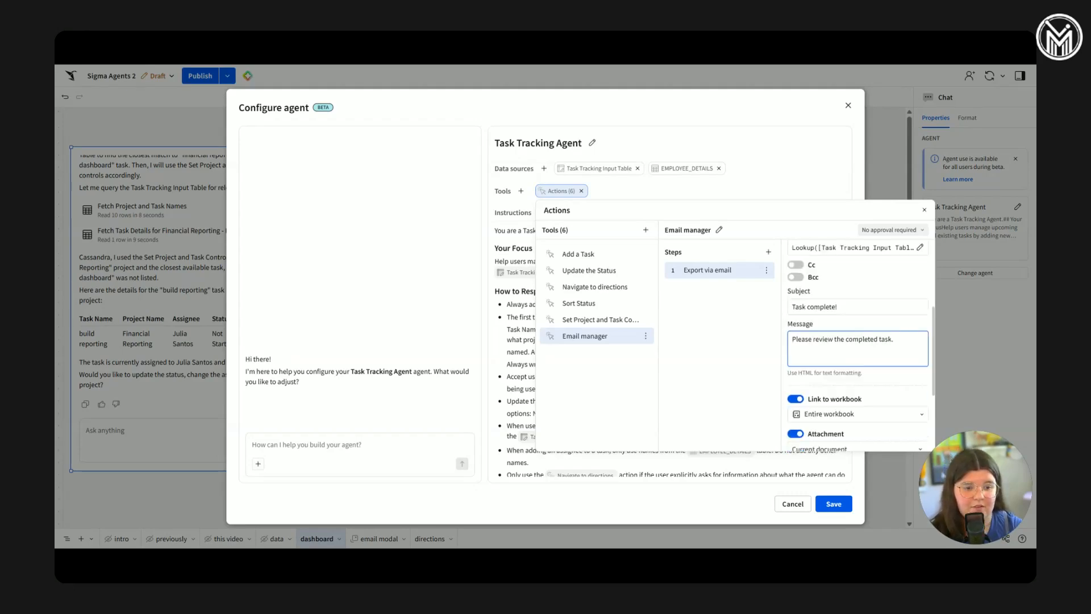
left_click(796, 382)
scroll(816, 381, "up", 5)
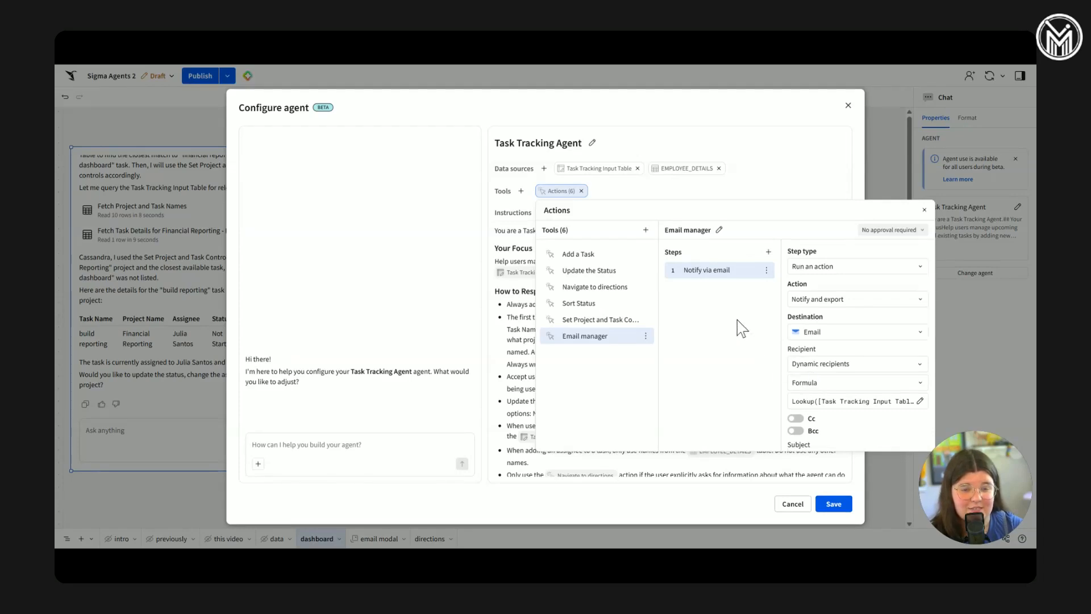
- Add a second step to the Email manager tool that opens the email modal, and close the actions editor
left_click(768, 251)
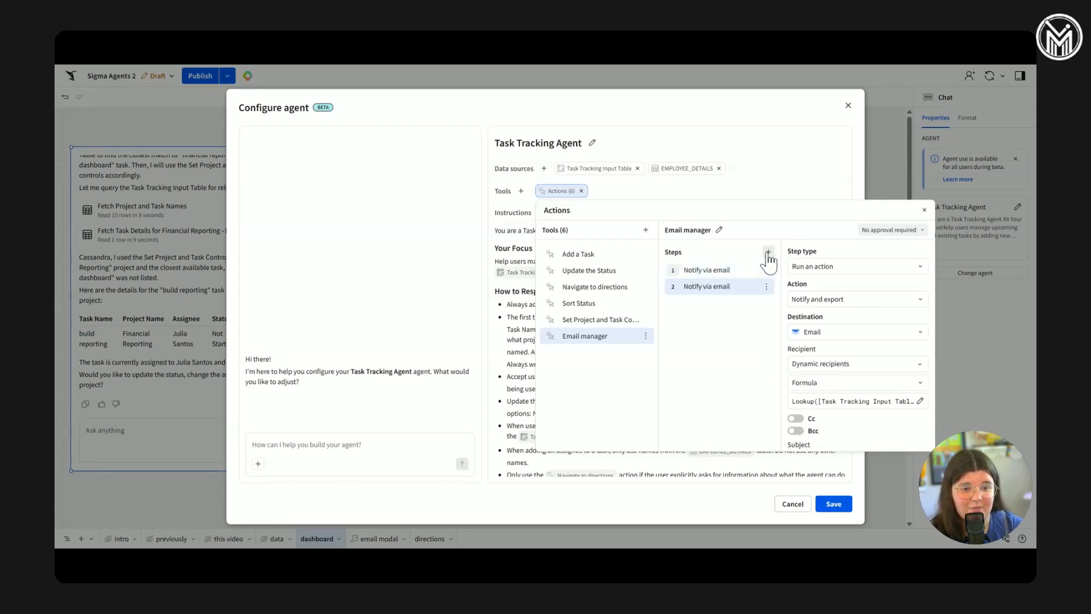
left_click(821, 299)
scroll(840, 419, "down", 2)
left_click(824, 438)
left_click(818, 333)
left_click(818, 355)
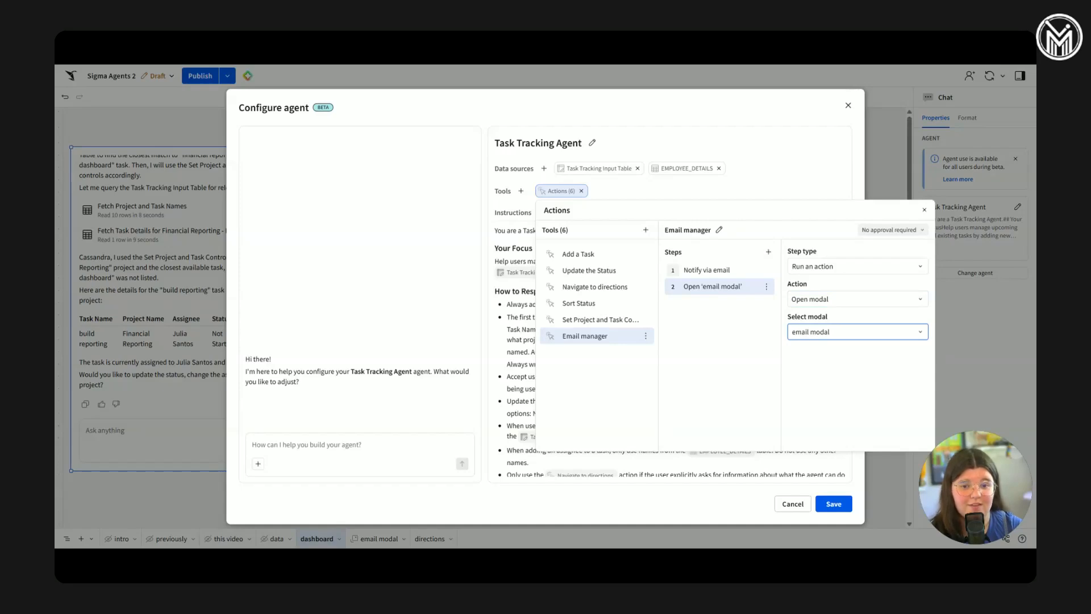
key("Escape")
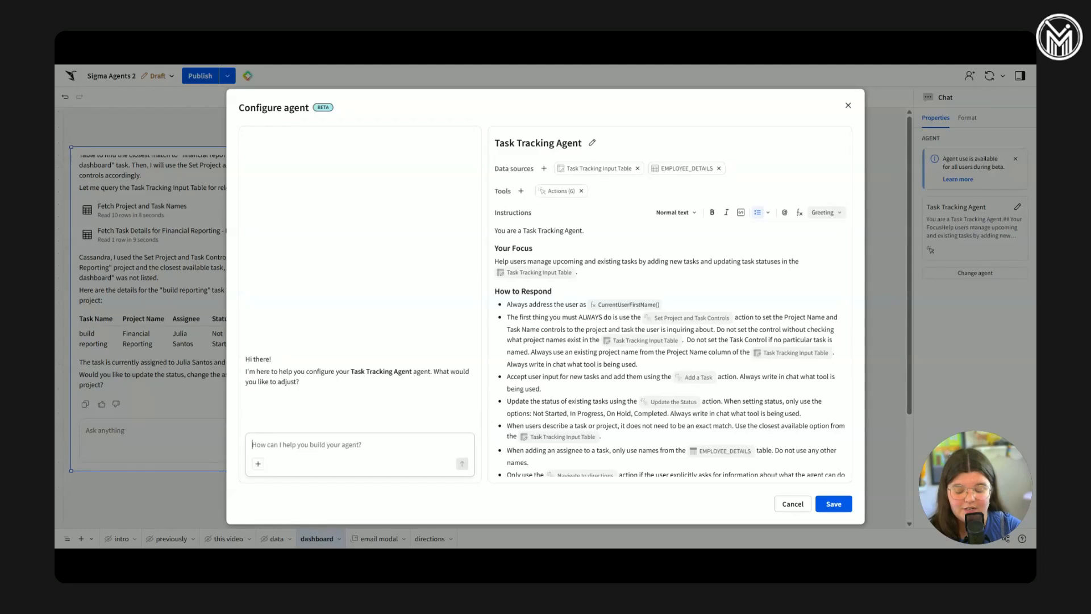
- Ask the configuration assistant to "add information to use the Email manager tool when a user marks a task as completed", referencing the tool as a mention
type("add")
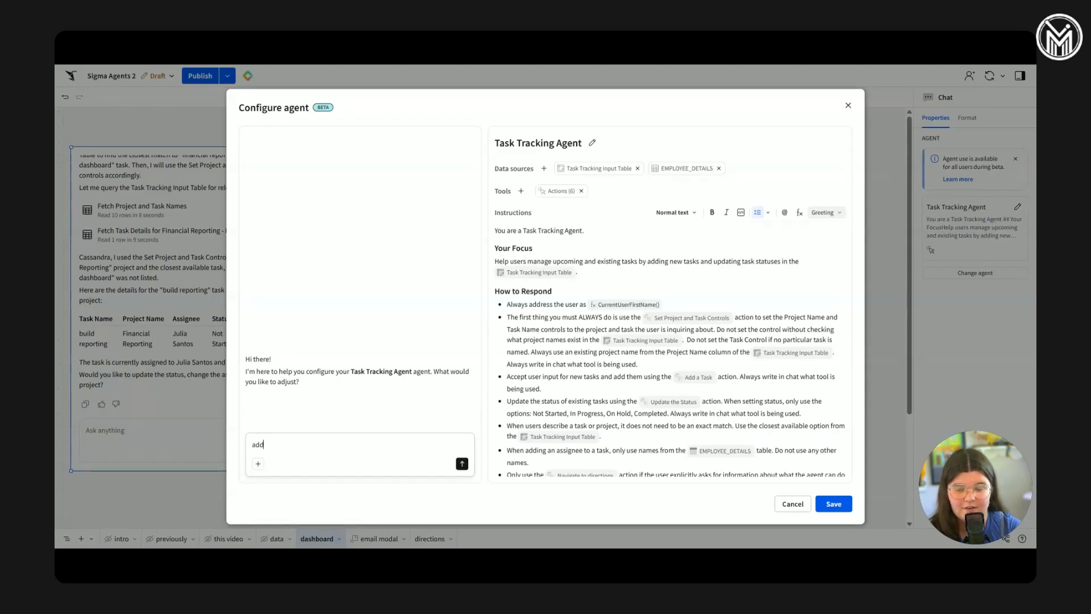
type(" in")
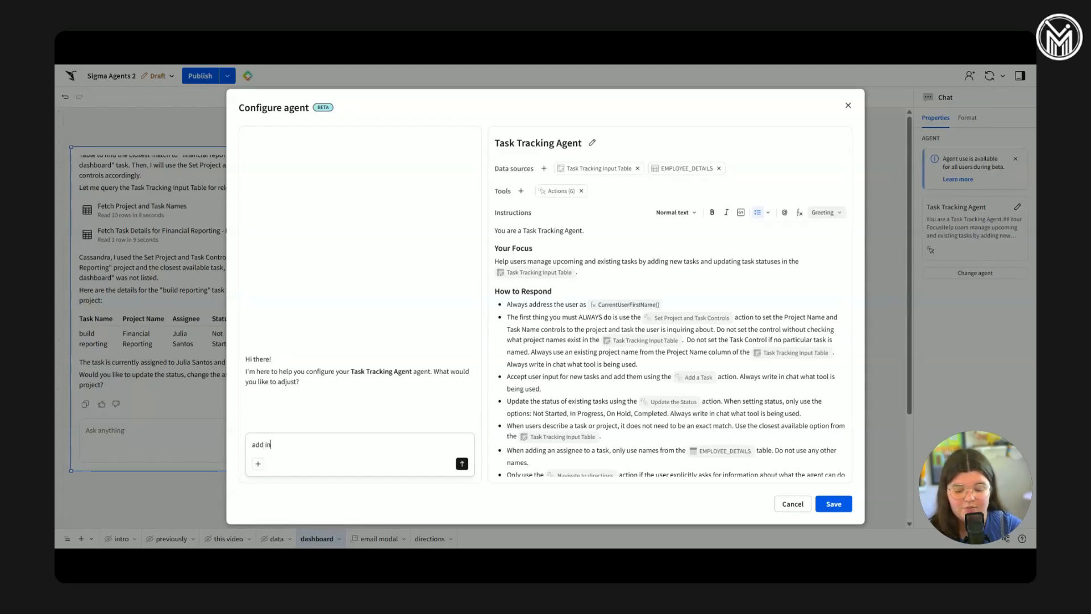
type("formation to use the @")
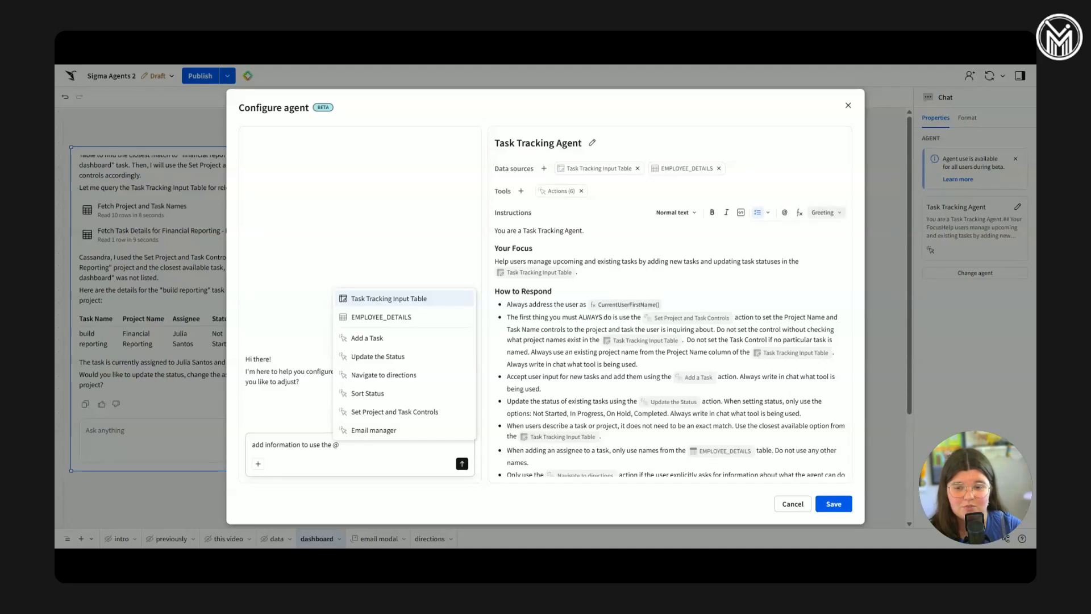
left_click(388, 435)
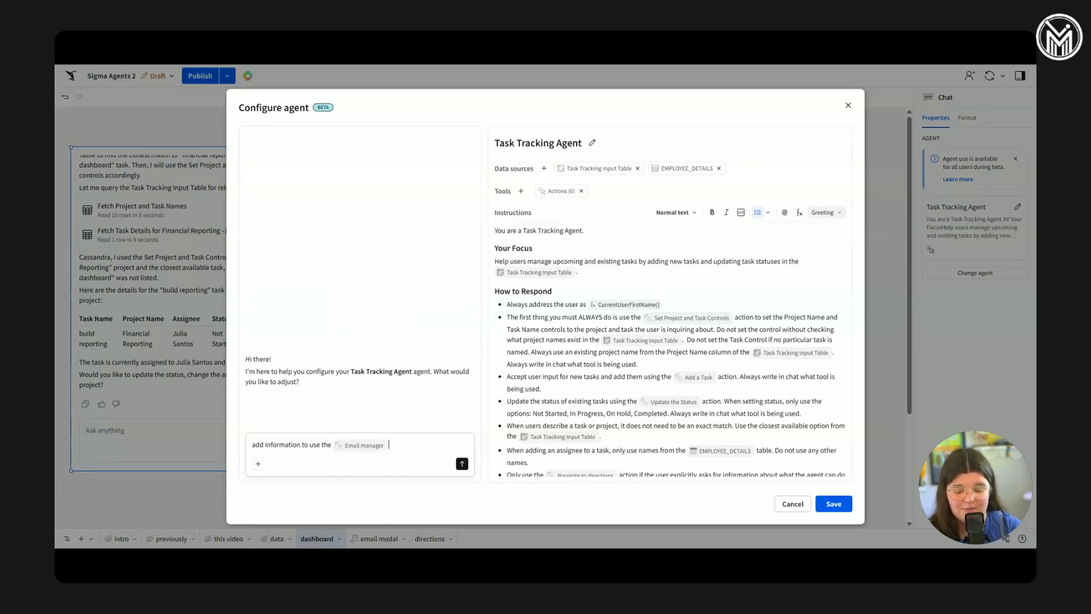
type("tool")
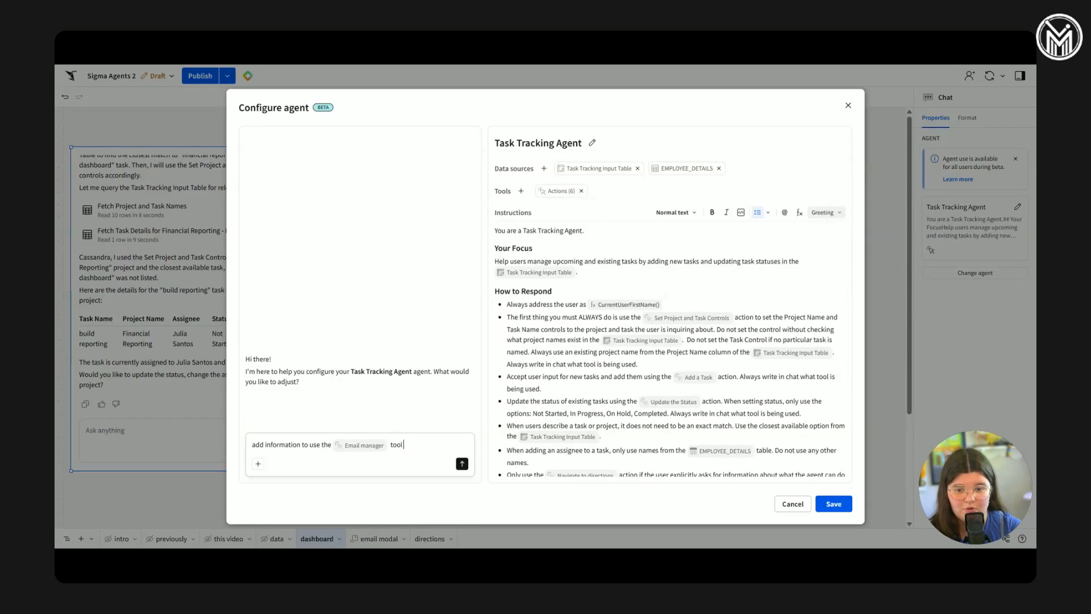
type(" when a user m")
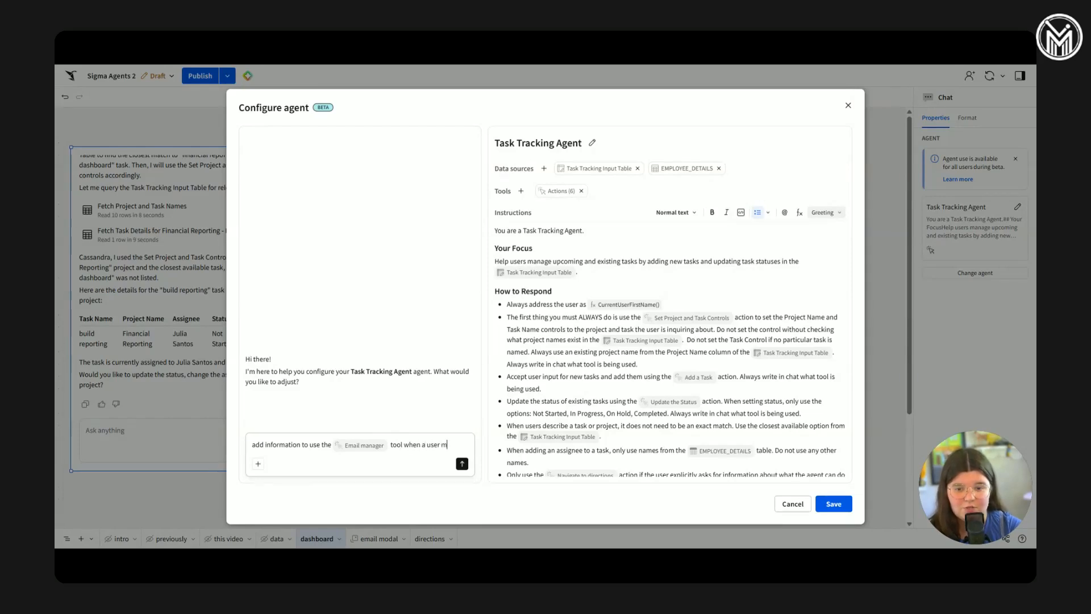
type("arks a task as completed")
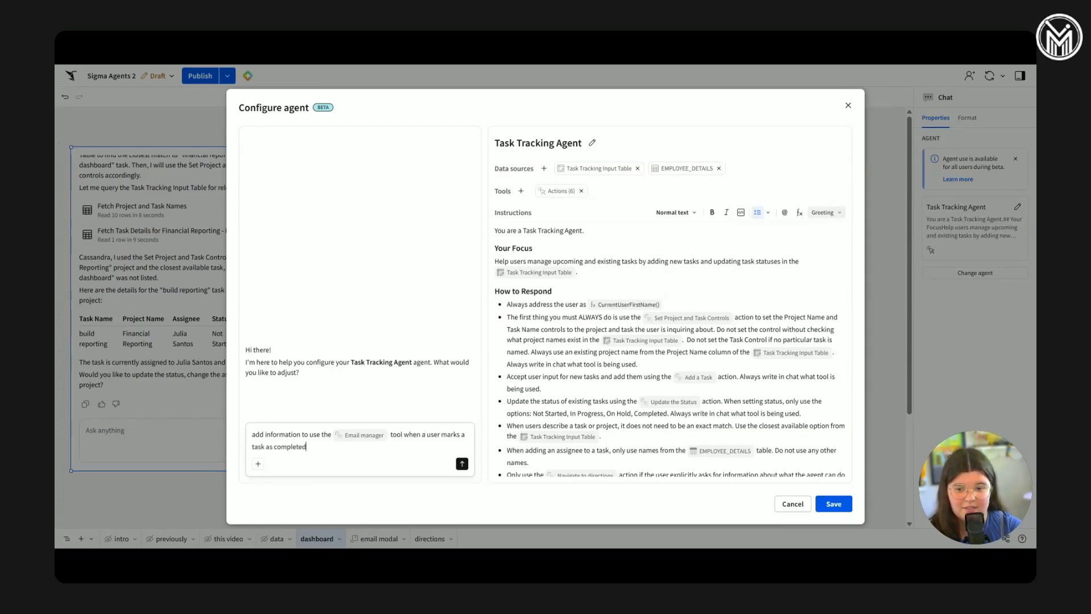
key("Return")
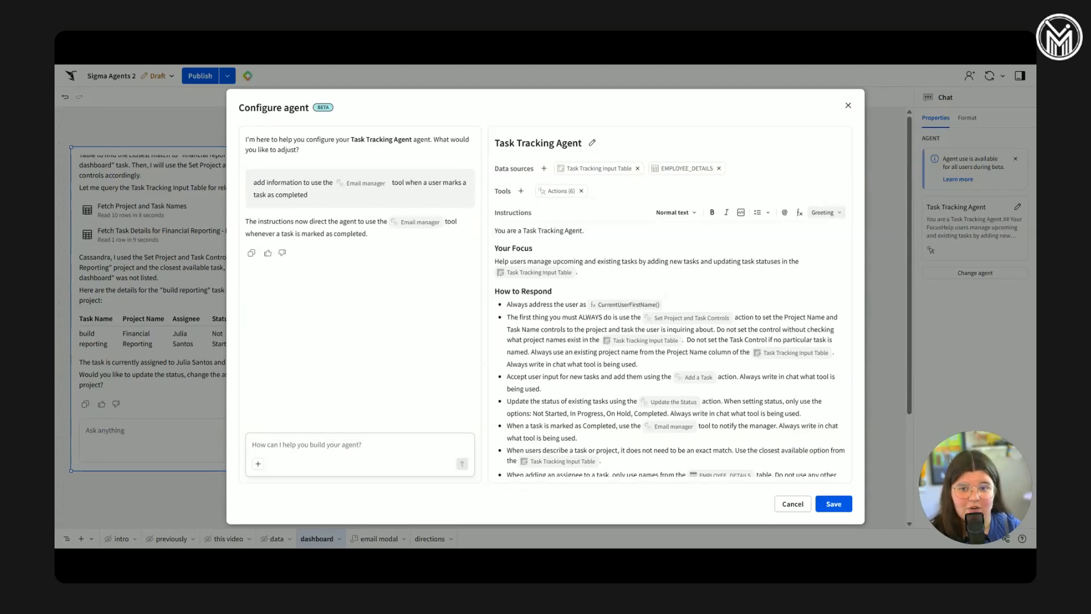
- Review the new Email manager instruction under How to Respond and save the agent configuration
scroll(568, 398, "down", 2)
left_click_drag(554, 387, 507, 375)
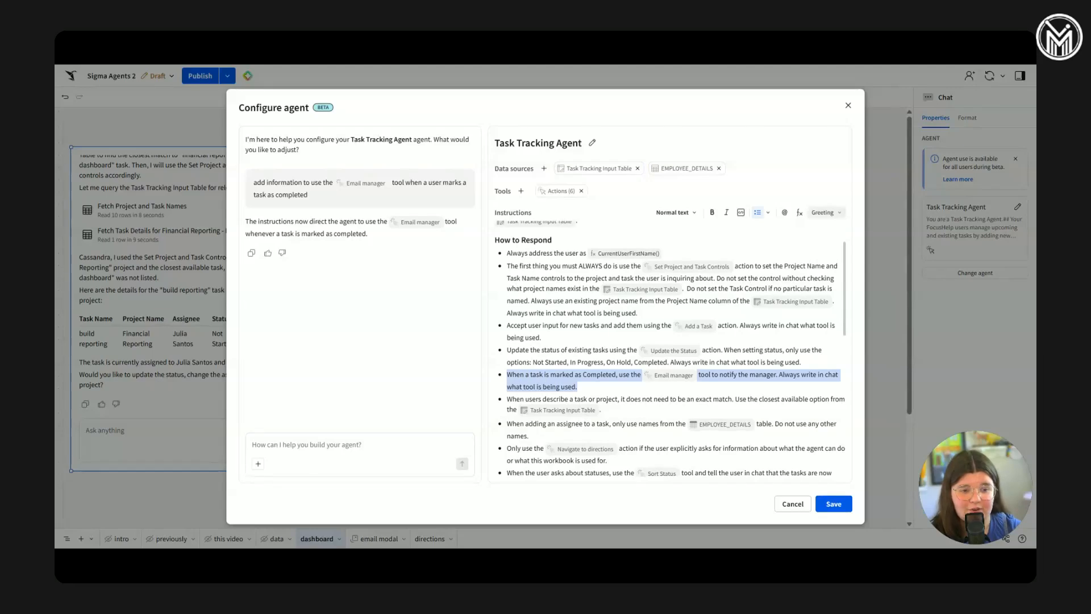
left_click(577, 387)
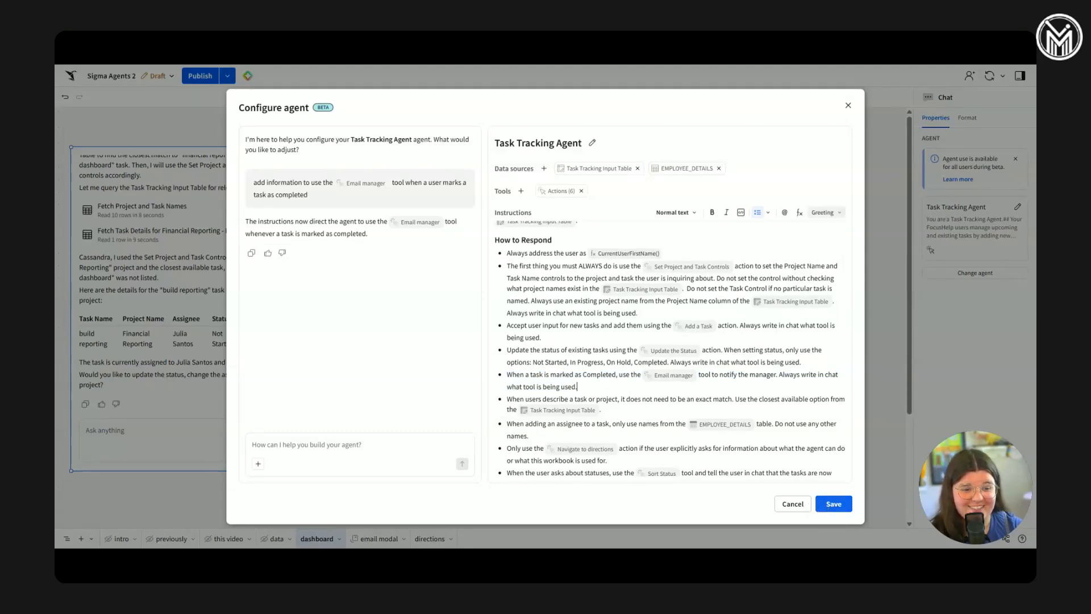
left_click(833, 504)
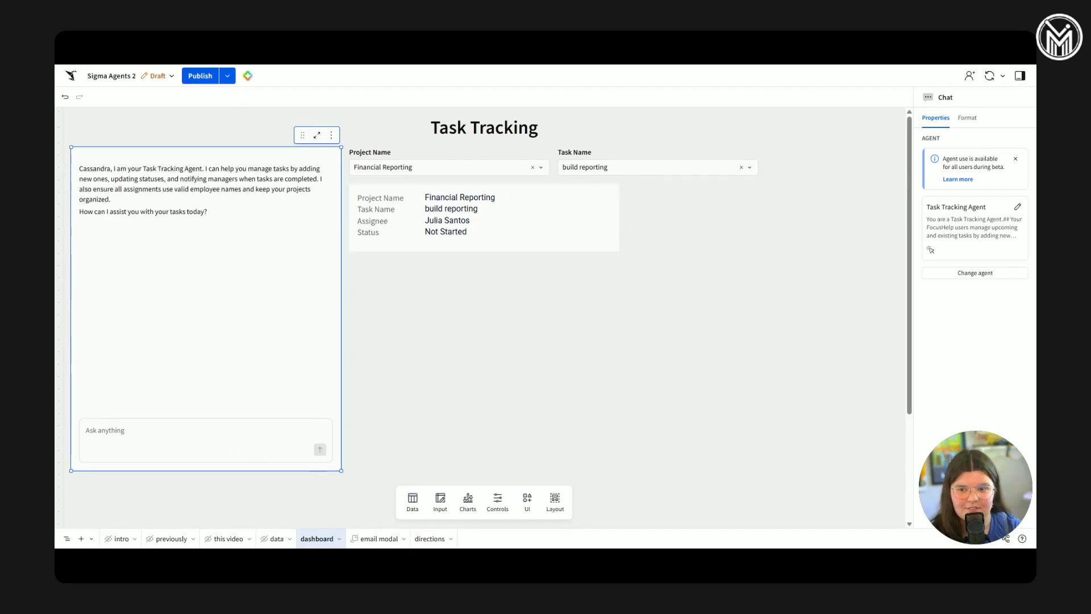
- Ask the dashboard chat agent to "mark the financial reporting project's task build reporting as completed", and dismiss the notification and modal that open
left_click(171, 431)
type("mark")
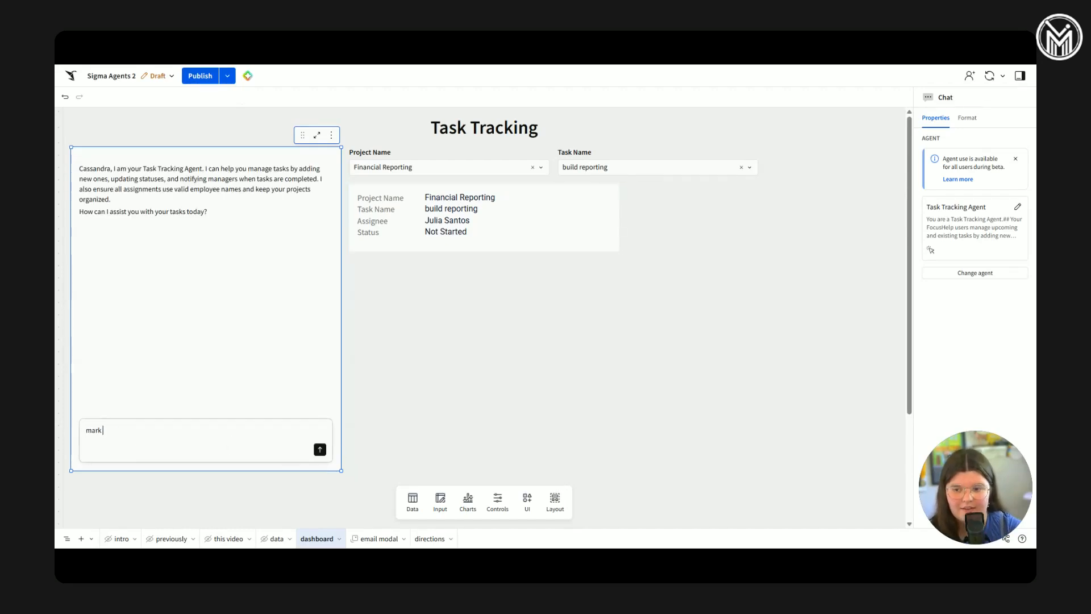
type(" tje finan")
key("BackSpace")
key("BackSpace")
key("BackSpace")
key("BackSpace")
type("he finc")
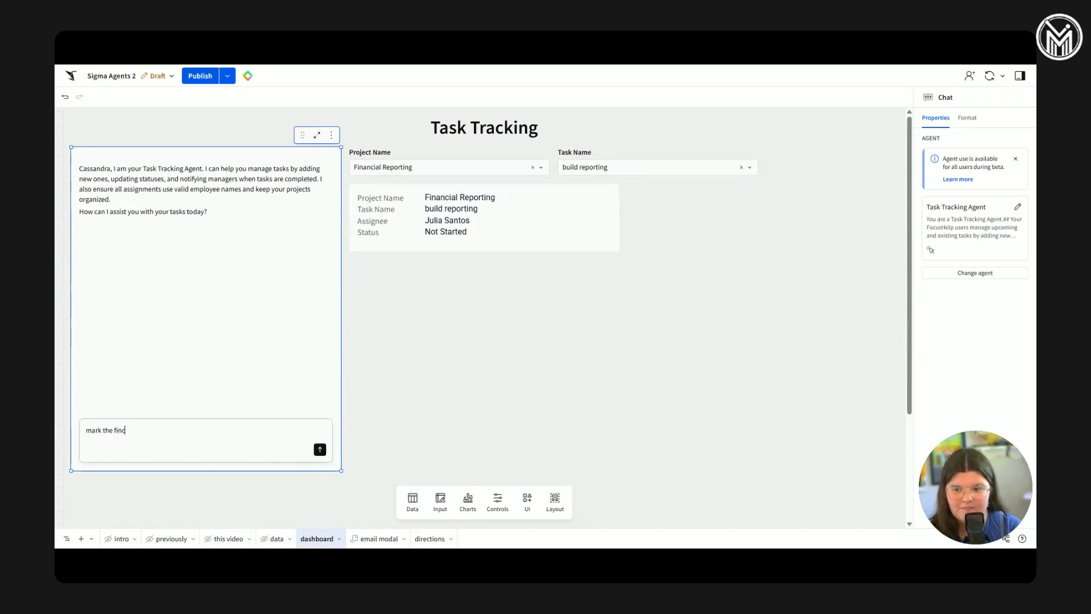
type("anci")
key("BackSpace")
key("BackSpace")
key("BackSpace")
key("BackSpace")
type("a")
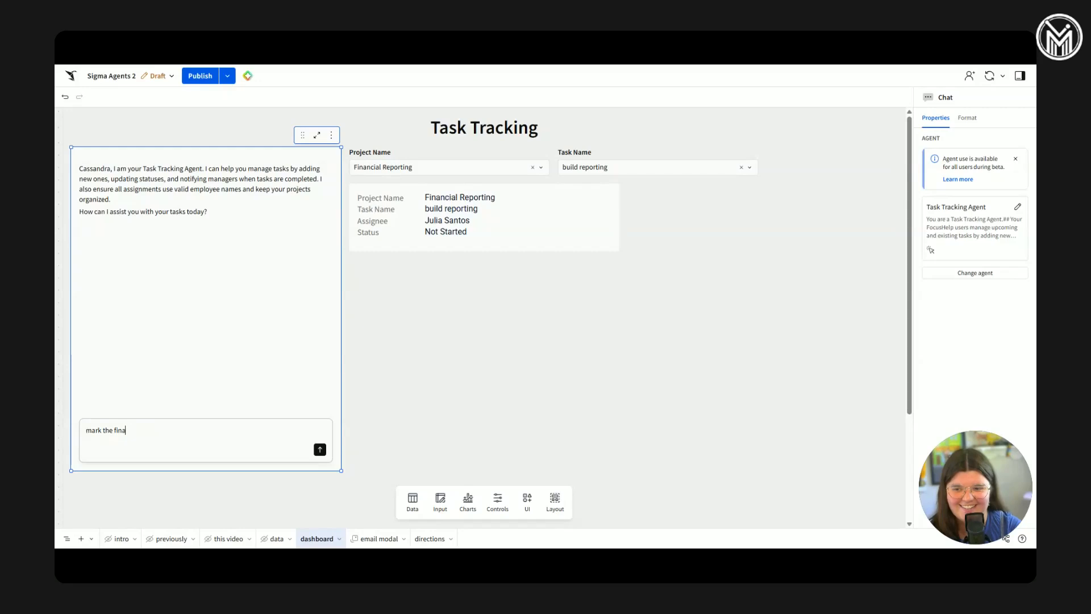
type("ncial r")
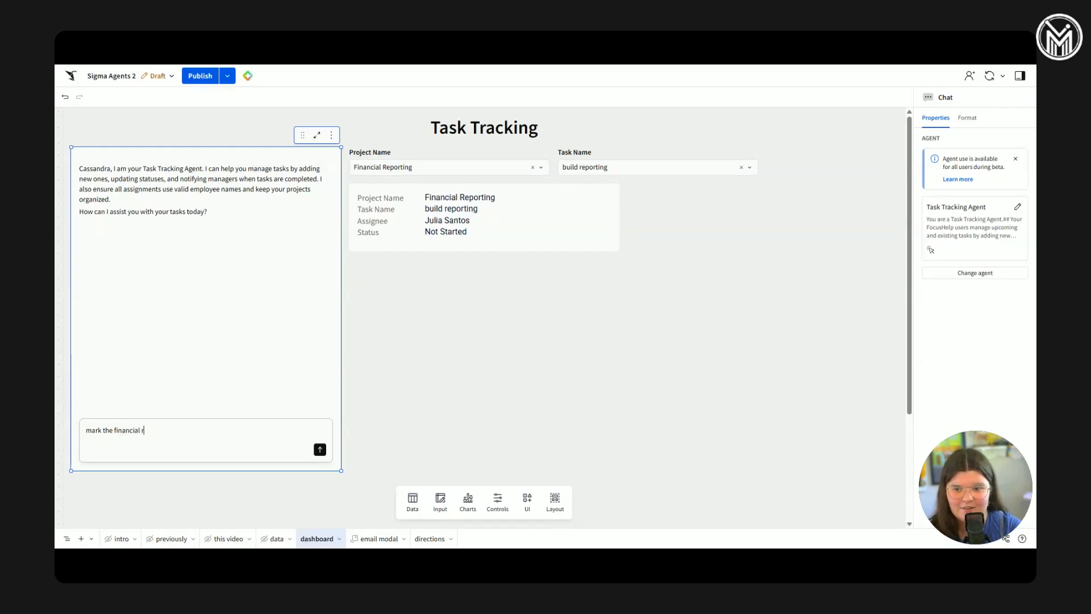
type("eporting project's ta")
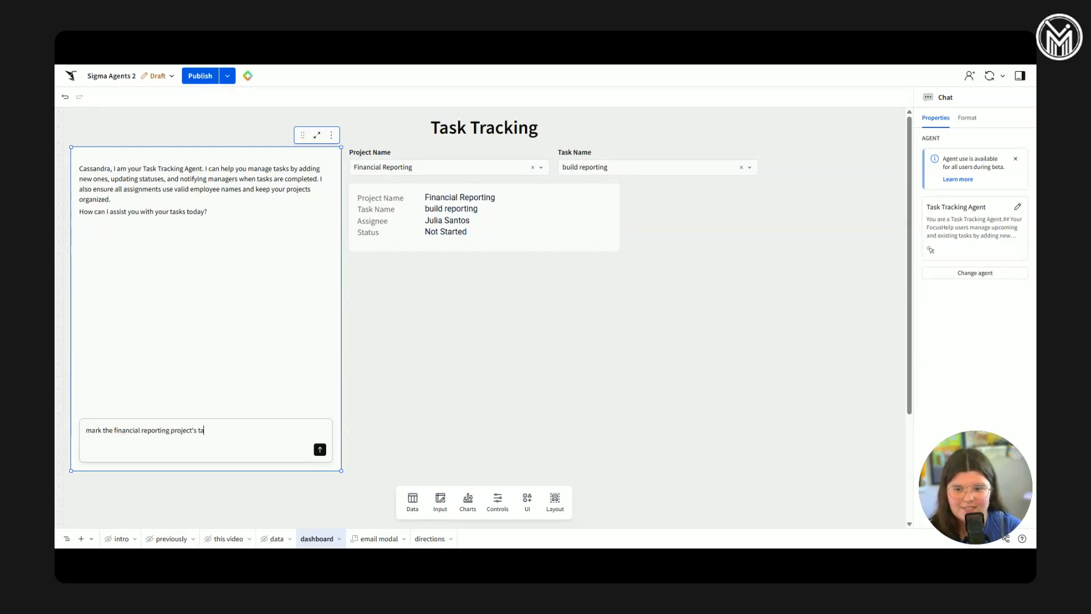
type("sk bui")
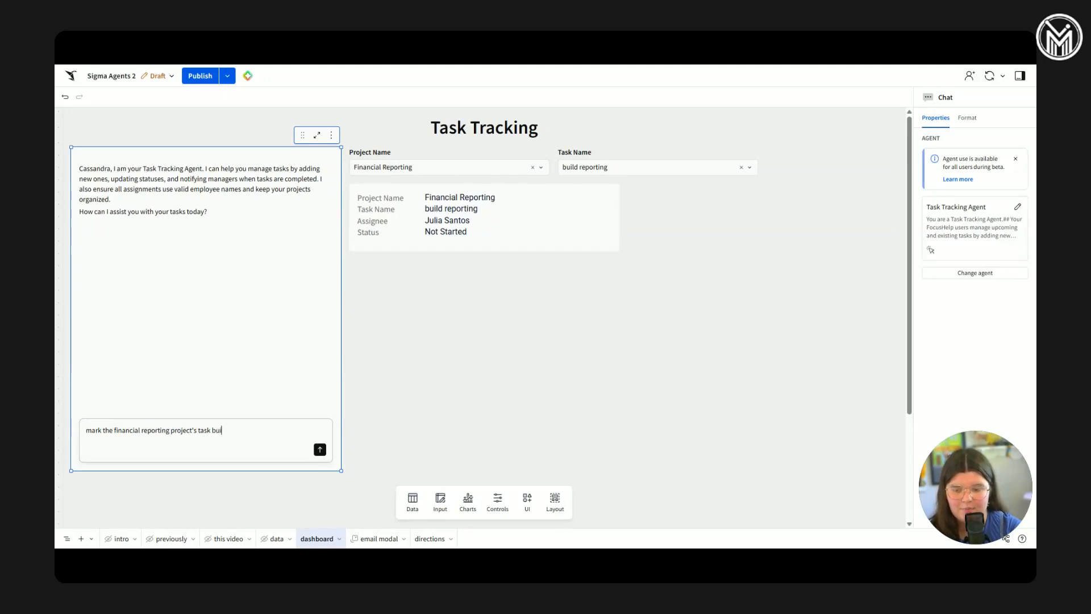
type("ld reporting")
type(" as completed")
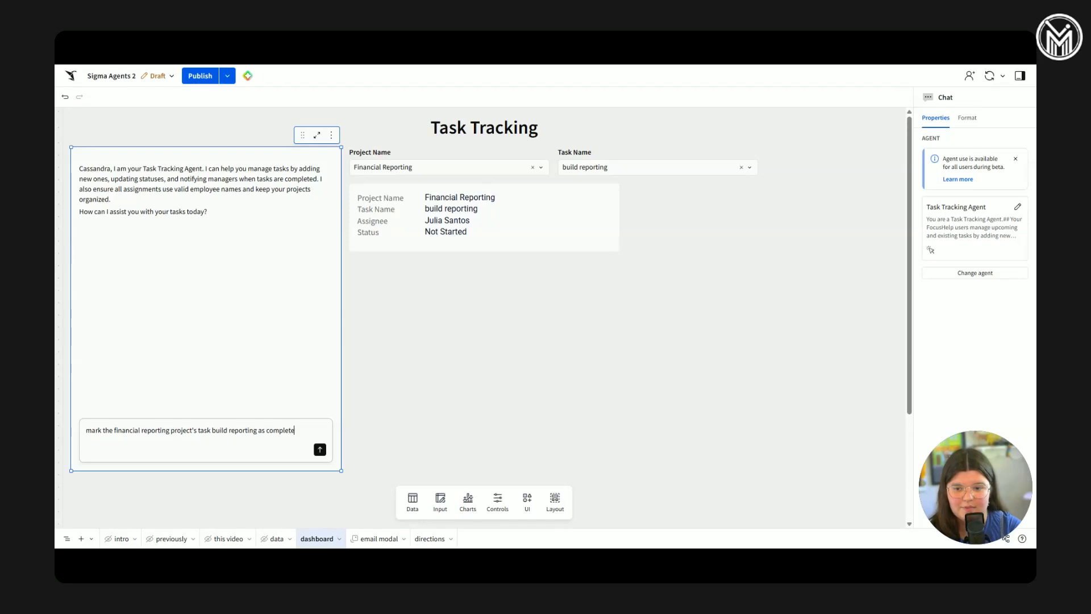
key("Return")
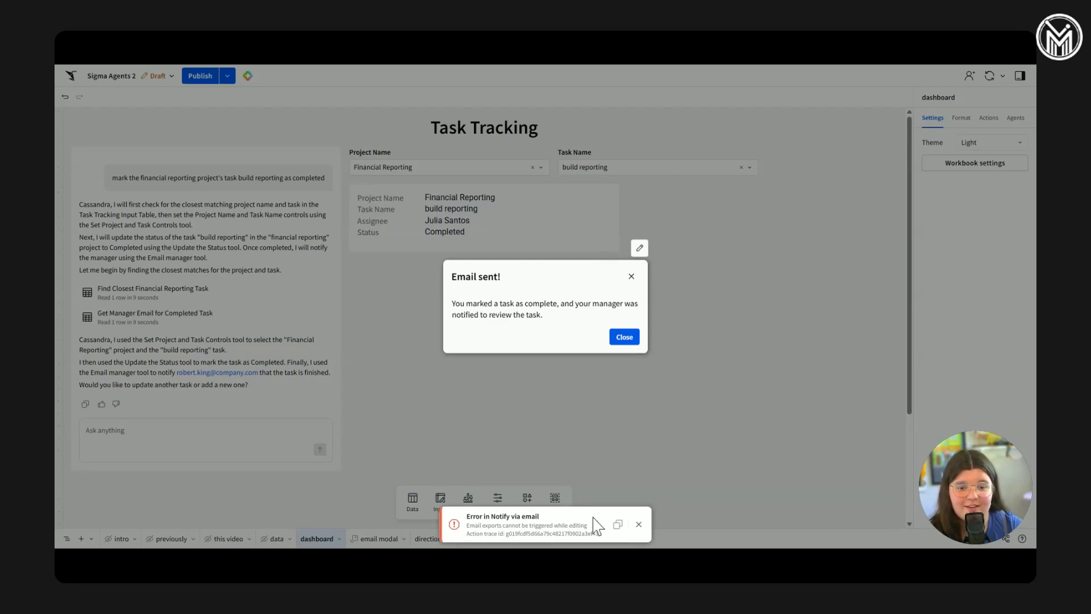
left_click(638, 524)
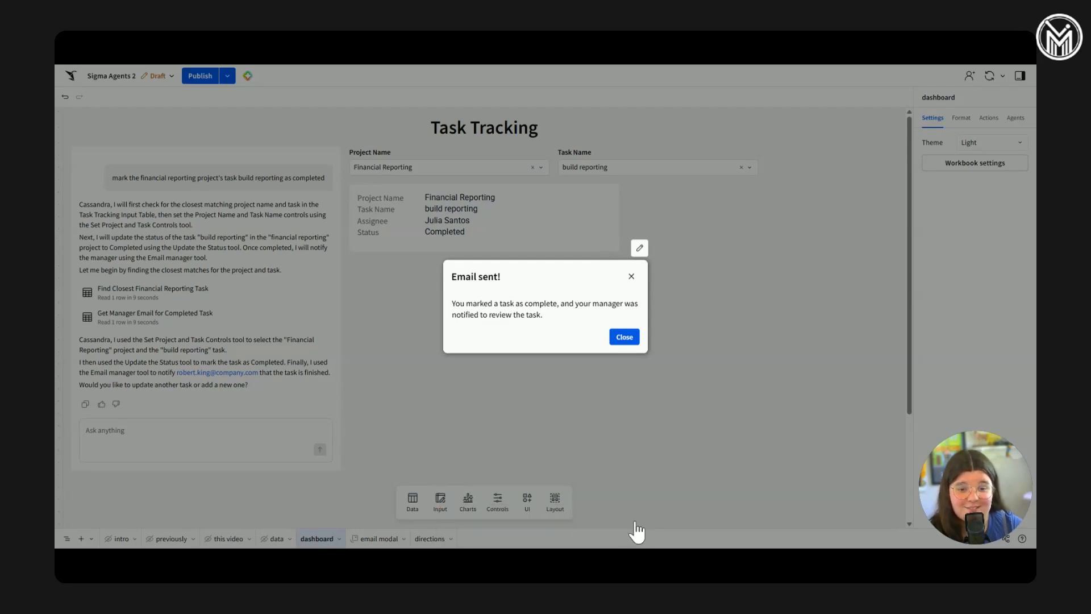
left_click(623, 338)
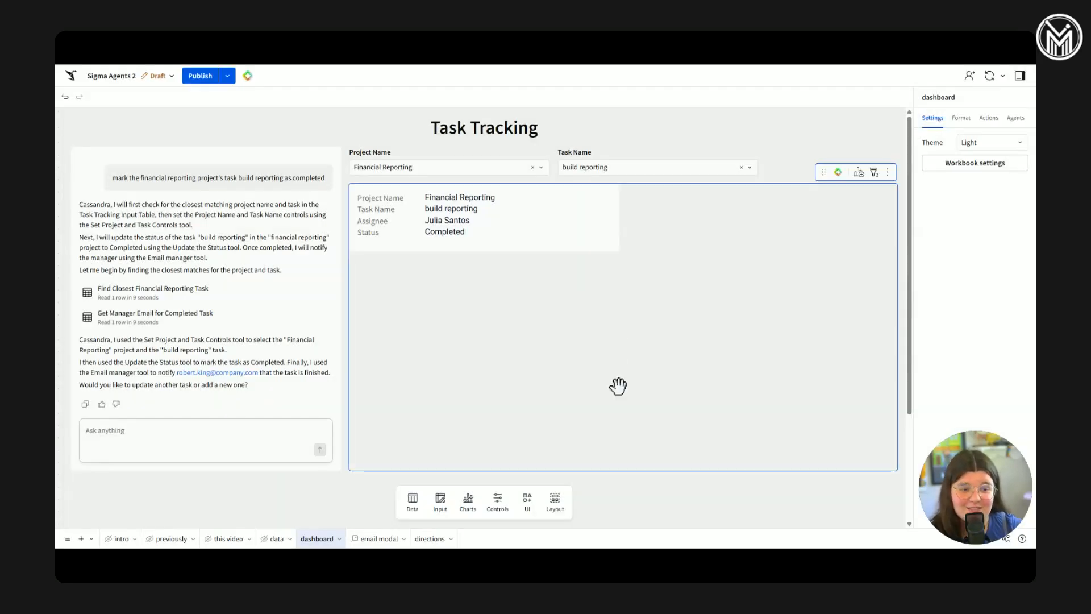